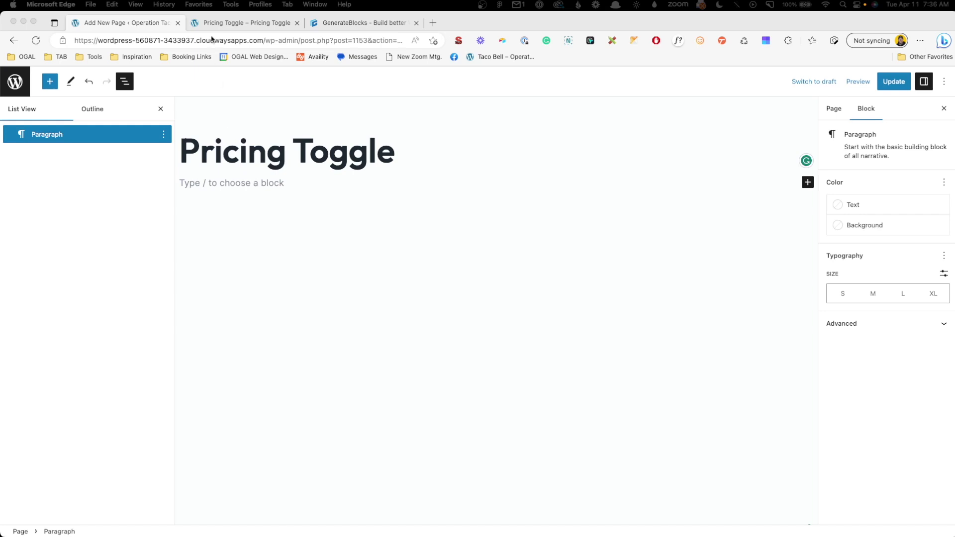
Go to the GenerateBlocks website and open its Pattern Library
left_click(223, 24)
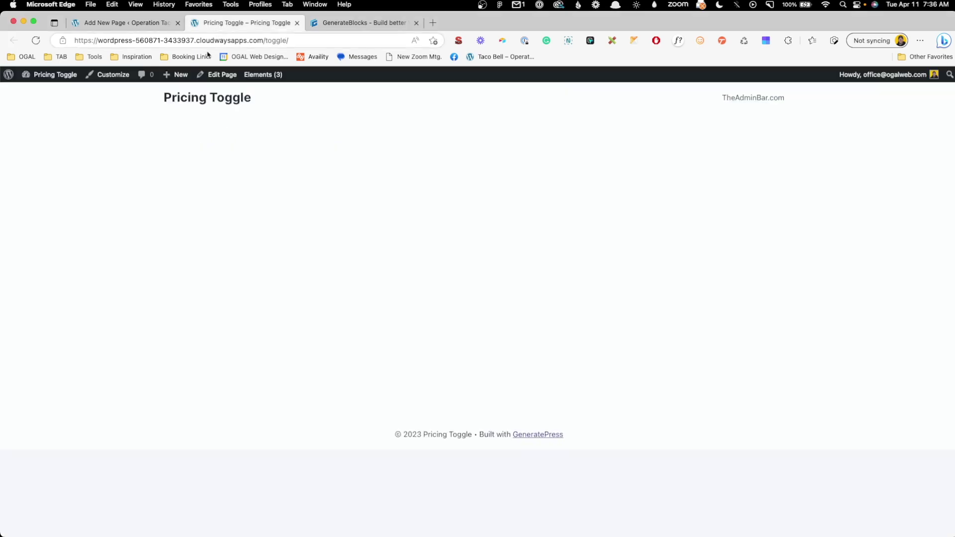
left_click(321, 24)
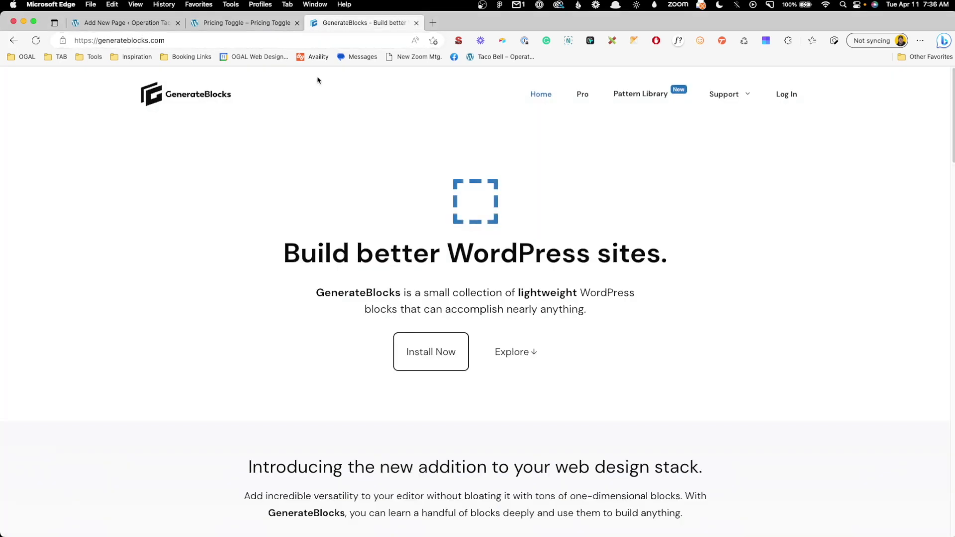
left_click(642, 96)
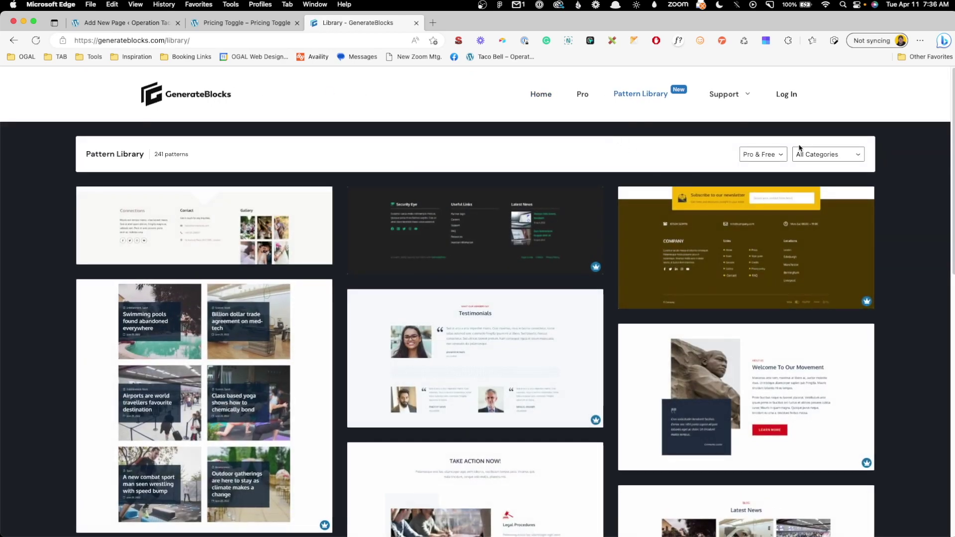
Filter the patterns to the Pricing Table category and the Free type
left_click(826, 154)
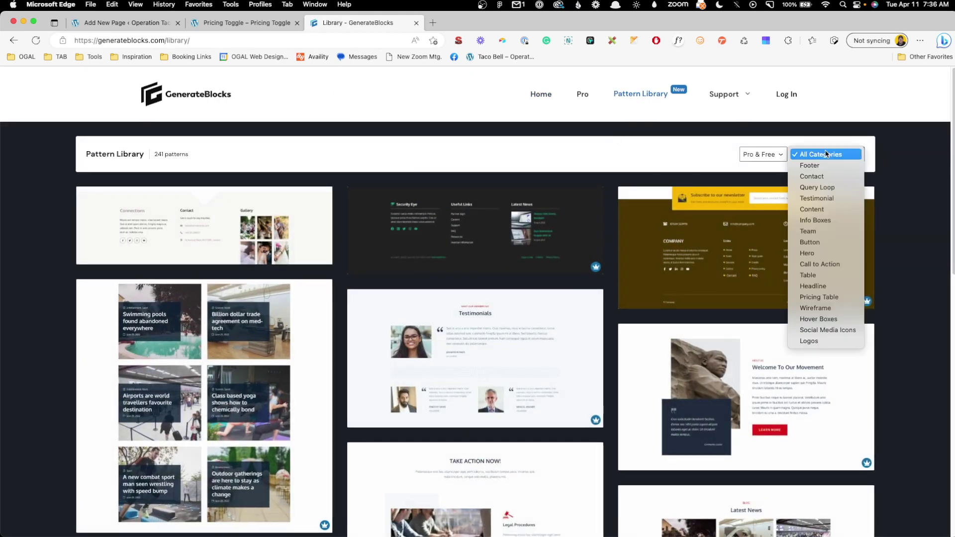
left_click(819, 297)
left_click(780, 159)
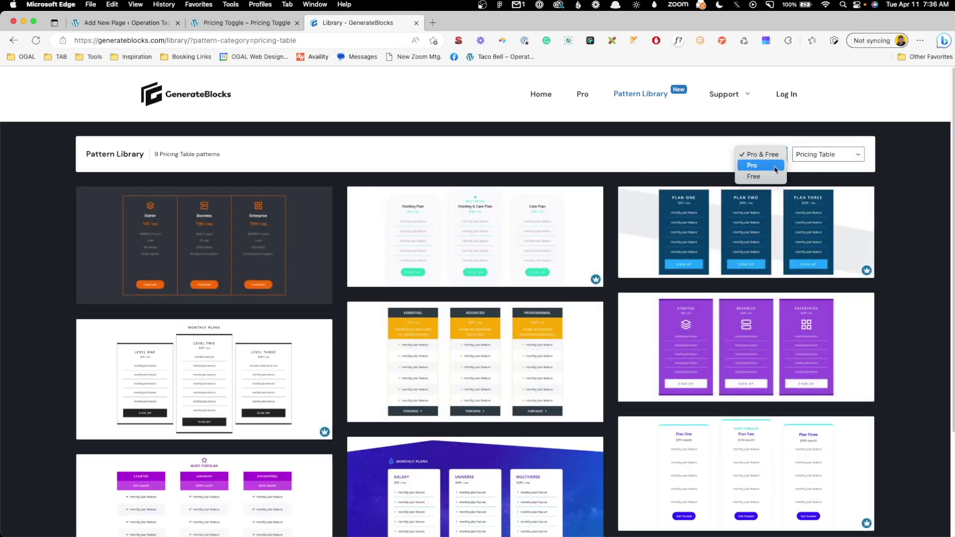
left_click(772, 180)
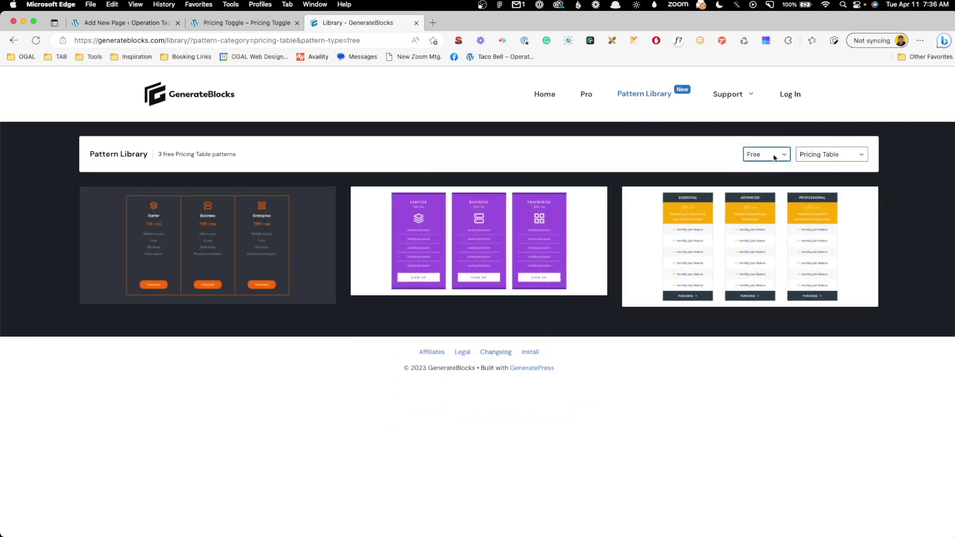
mouse_move(194, 295)
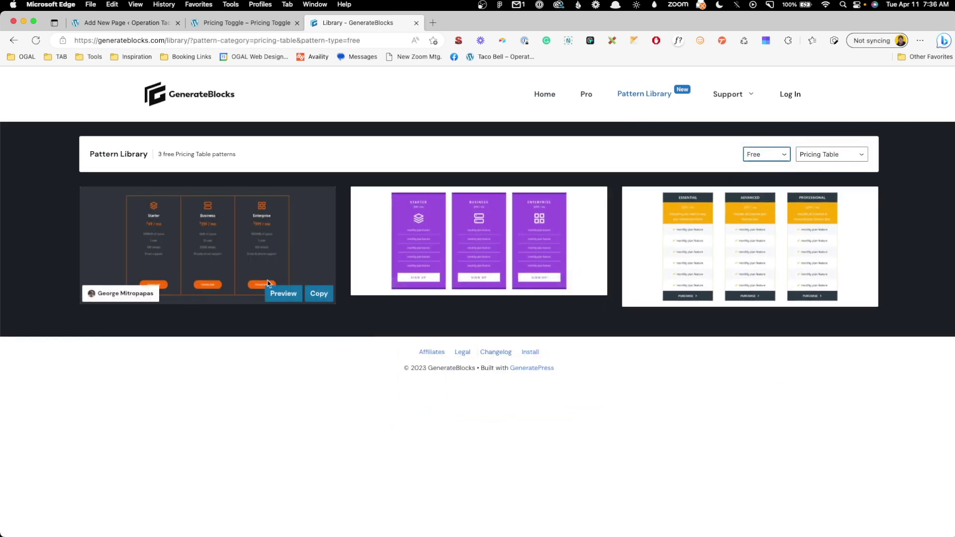
Copy the dark pricing table pattern and paste it into the page being edited
left_click(319, 294)
left_click(132, 23)
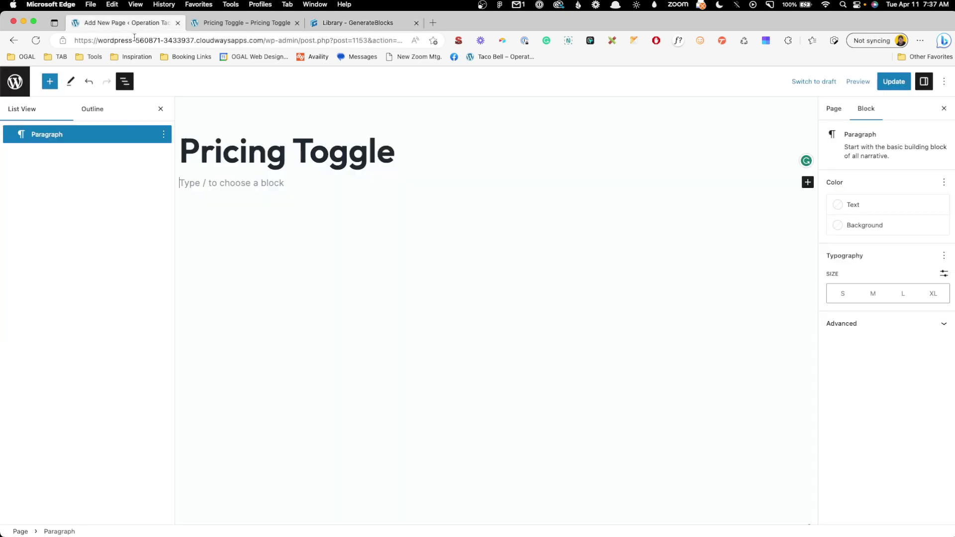
key("super+v")
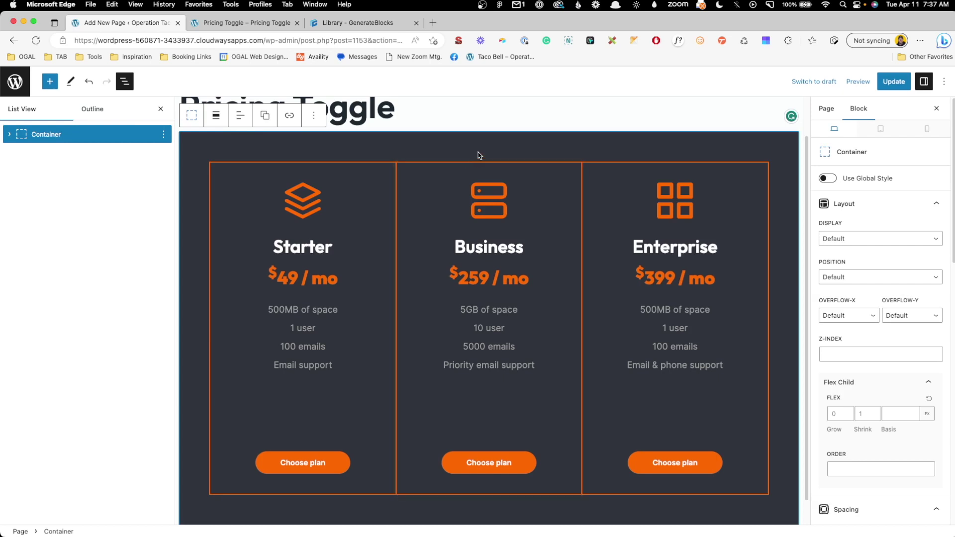
Expand the outer container, nested container and grid in List View, then select the inner container
left_click(10, 135)
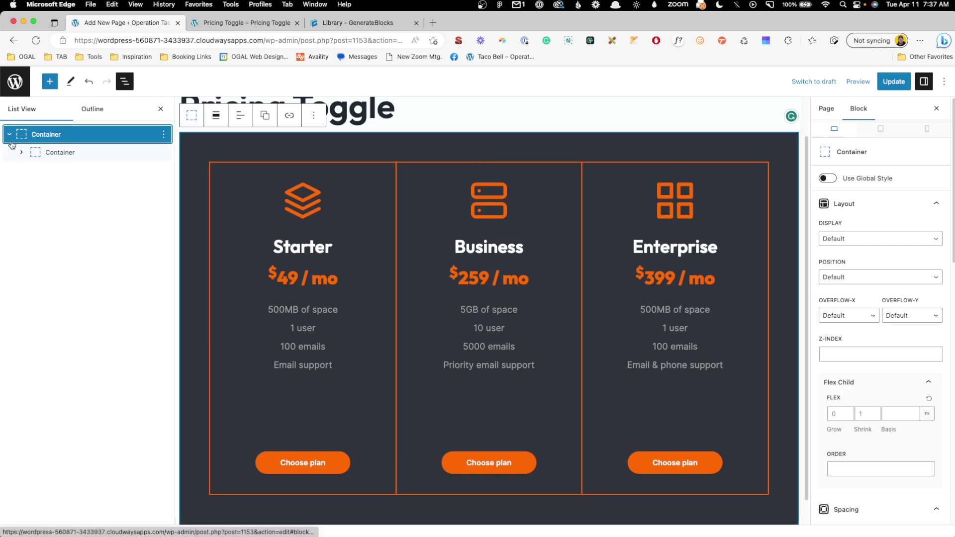
left_click(20, 152)
left_click(35, 170)
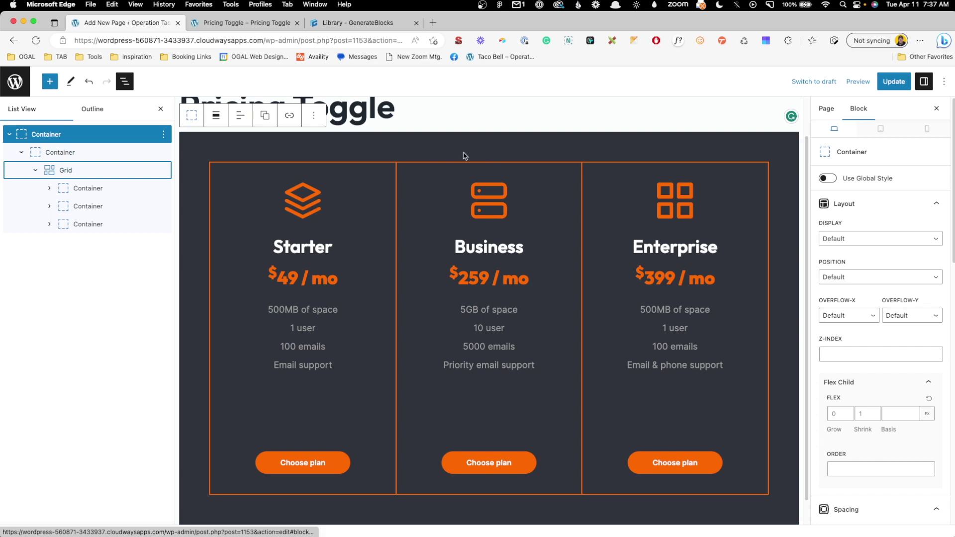
left_click(72, 154)
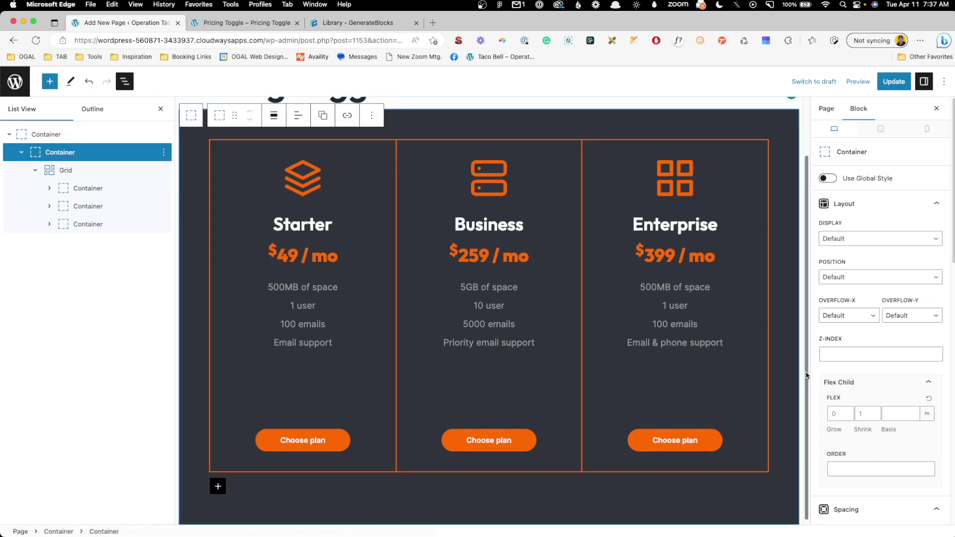
Set the inner container's top and bottom padding to 180
scroll(822, 378, "down", 5)
left_click(822, 337)
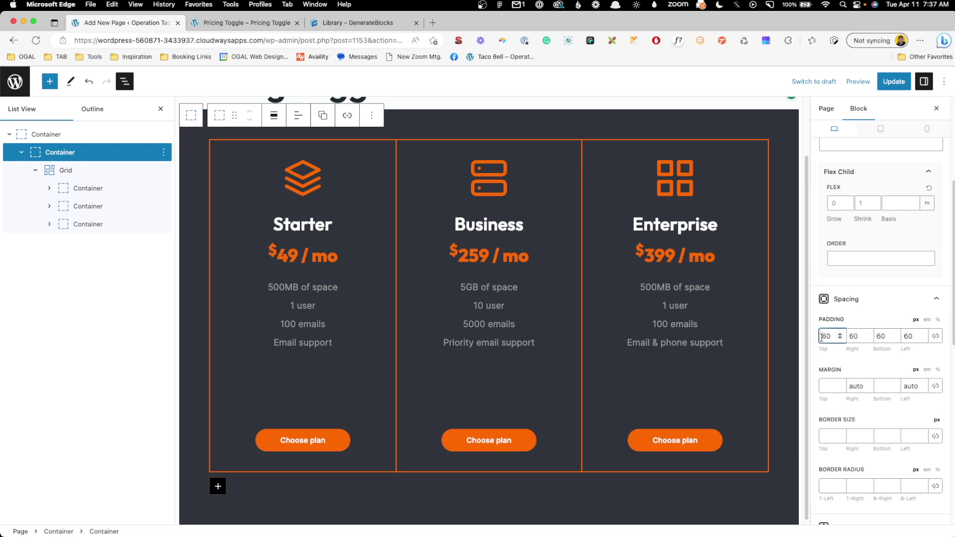
type("180")
key("Tab")
key("Tab")
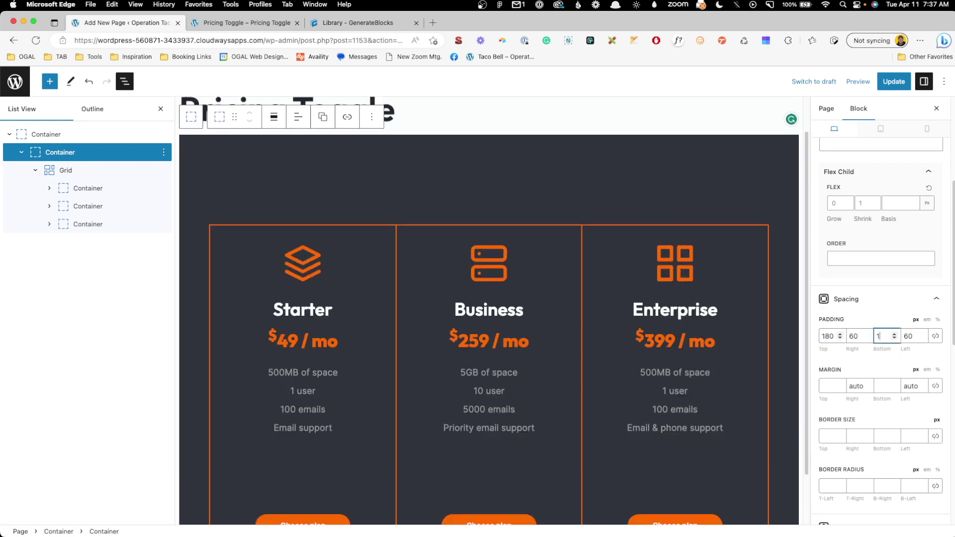
type("180")
Insert an empty block before the pricing grid
left_click(115, 172)
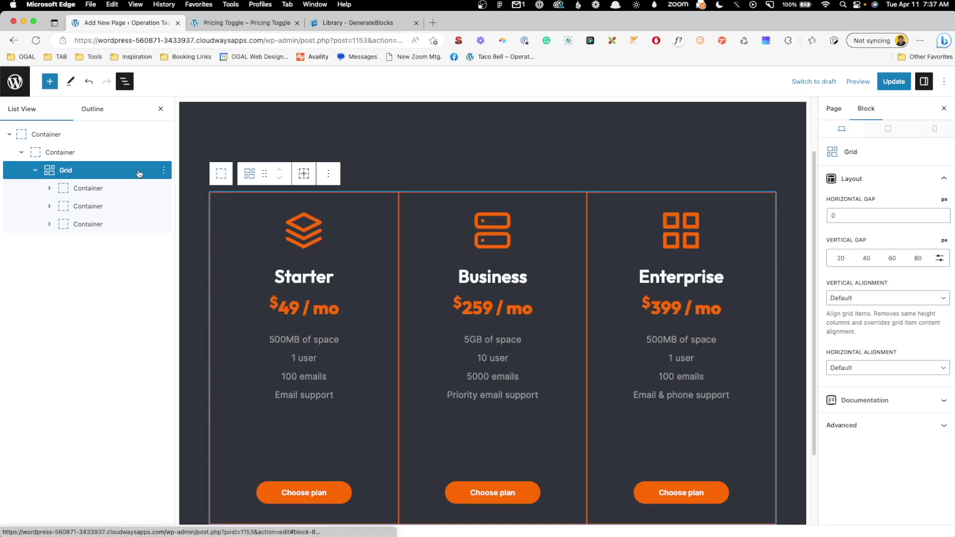
left_click(328, 174)
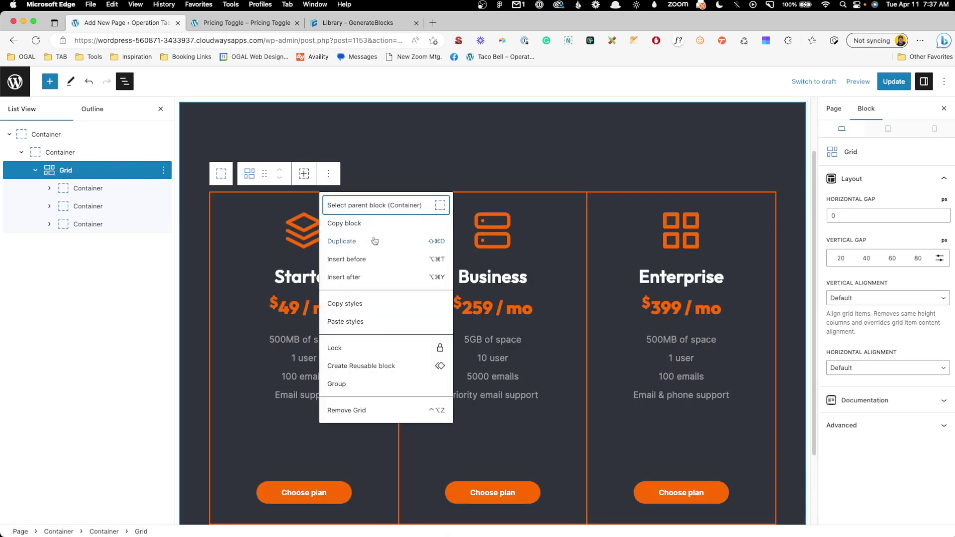
left_click(367, 261)
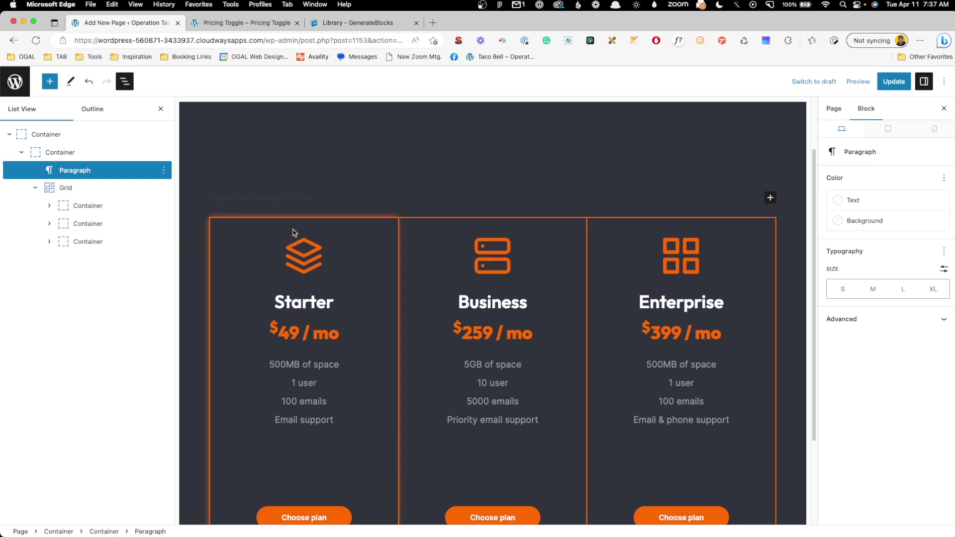
Give the outer container a palette background colour, then type '/ta' in the empty paragraph
left_click(46, 134)
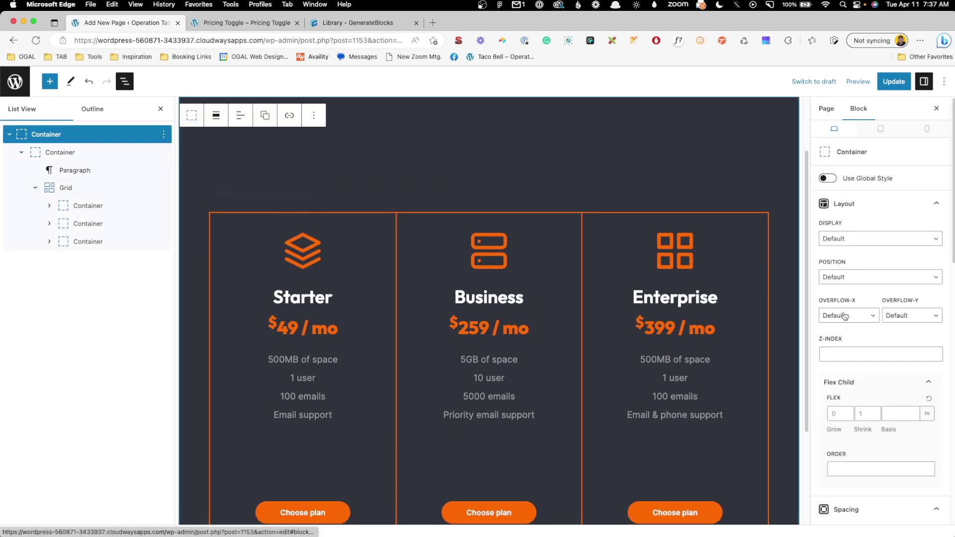
scroll(845, 315, "down", 10)
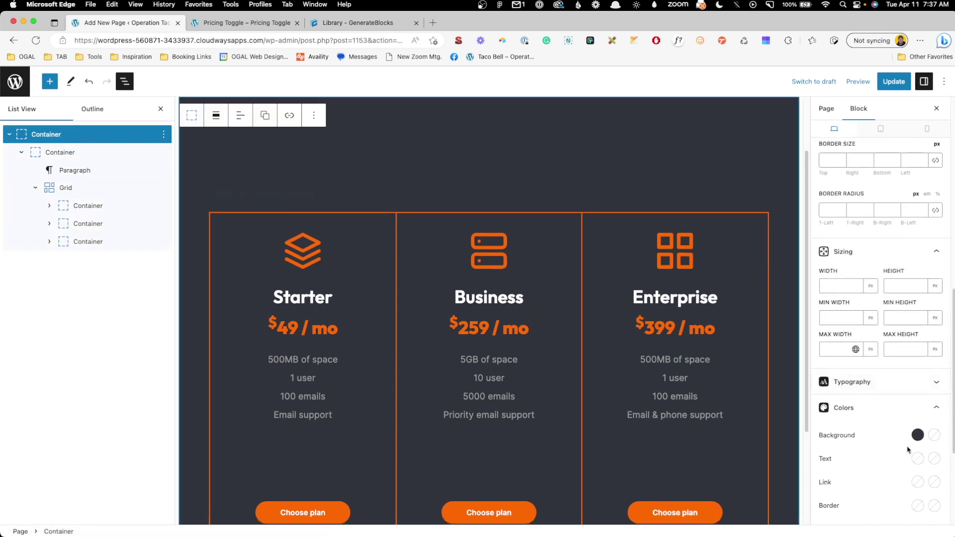
left_click(918, 434)
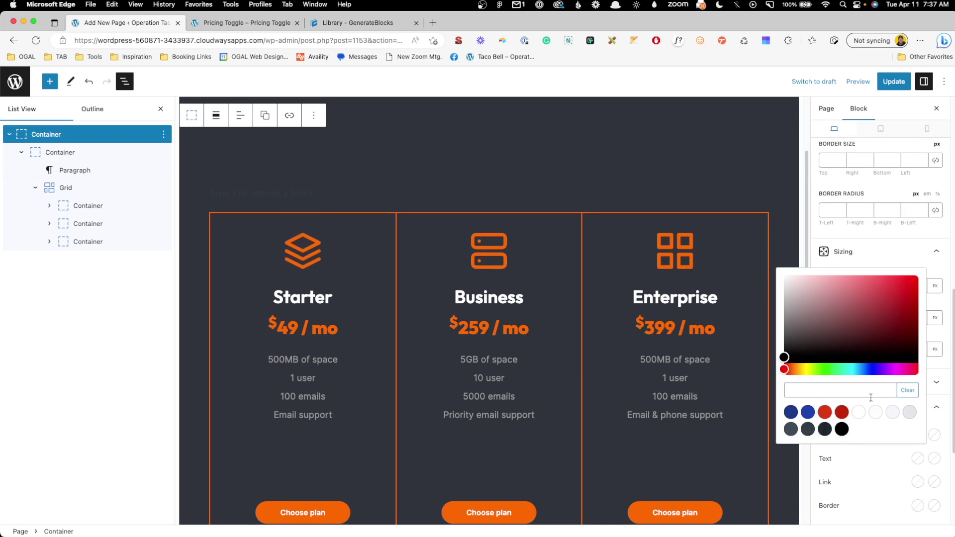
left_click(859, 412)
left_click(244, 194)
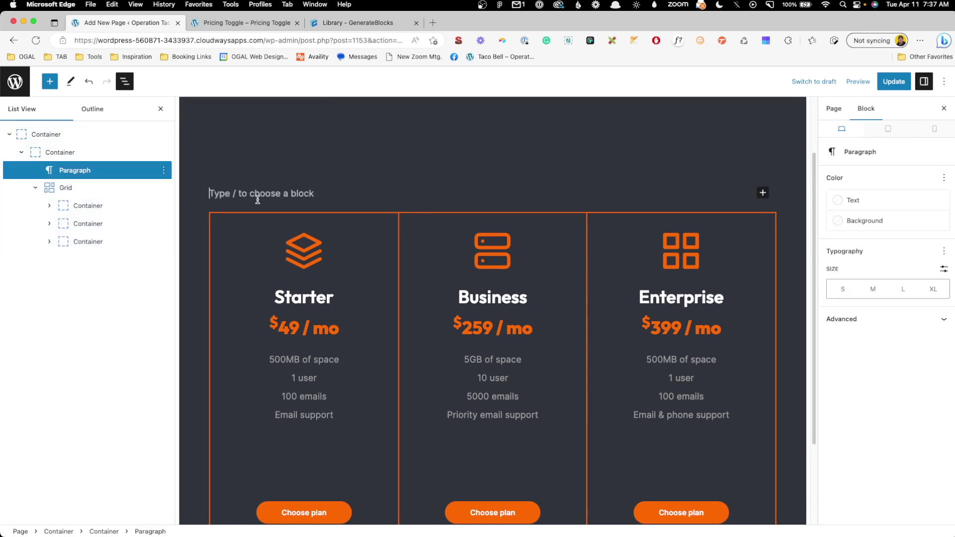
type("/")
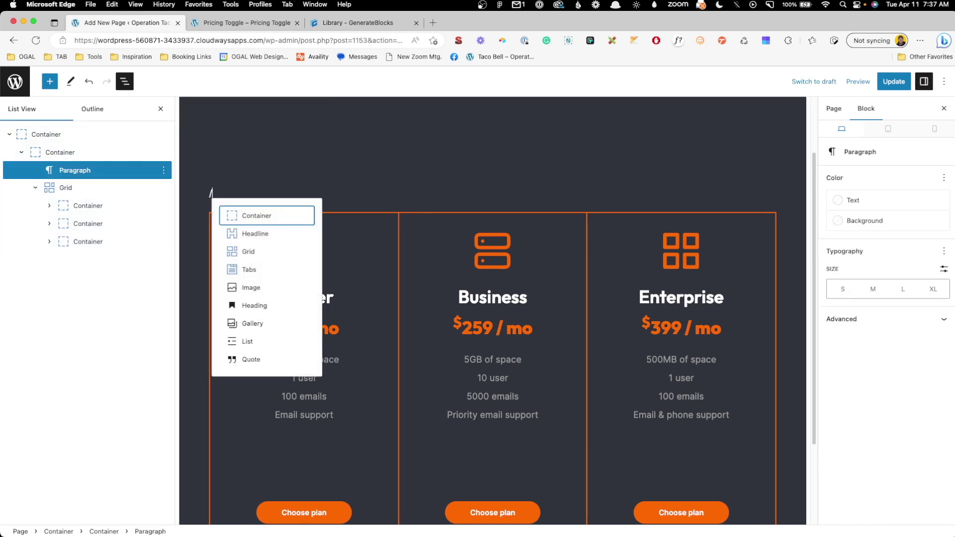
type("ta")
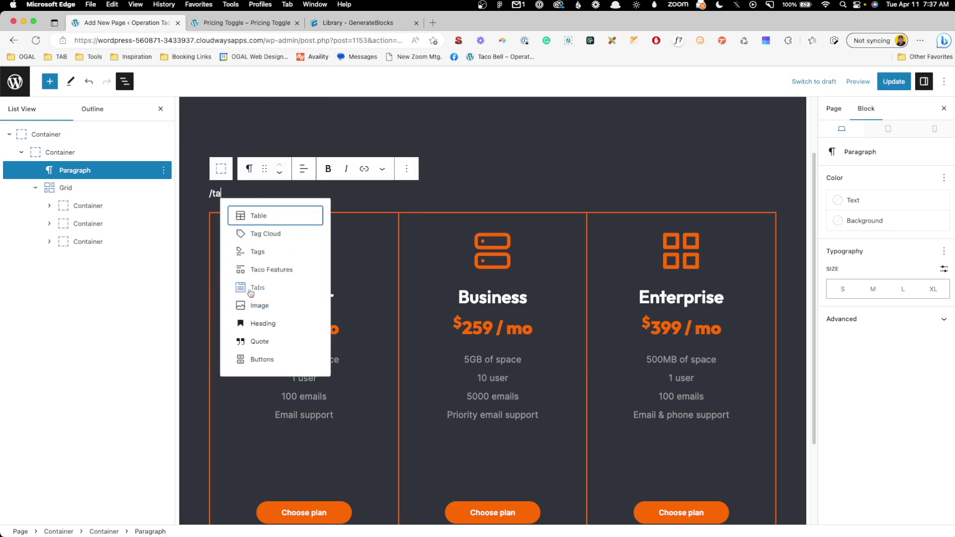
Replace the paragraph with a button-style Tabs block, expand it in List View, and select the pricing grid
left_click(264, 292)
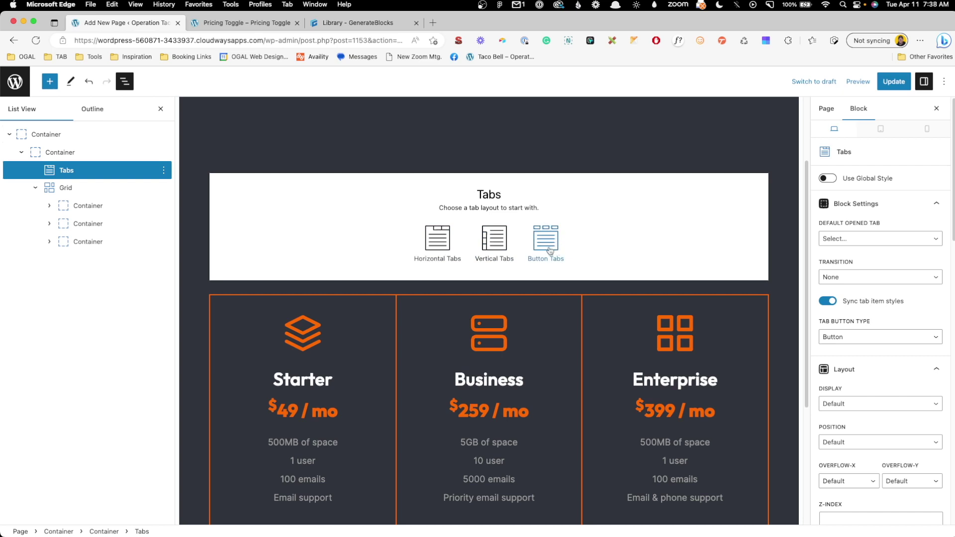
left_click(550, 250)
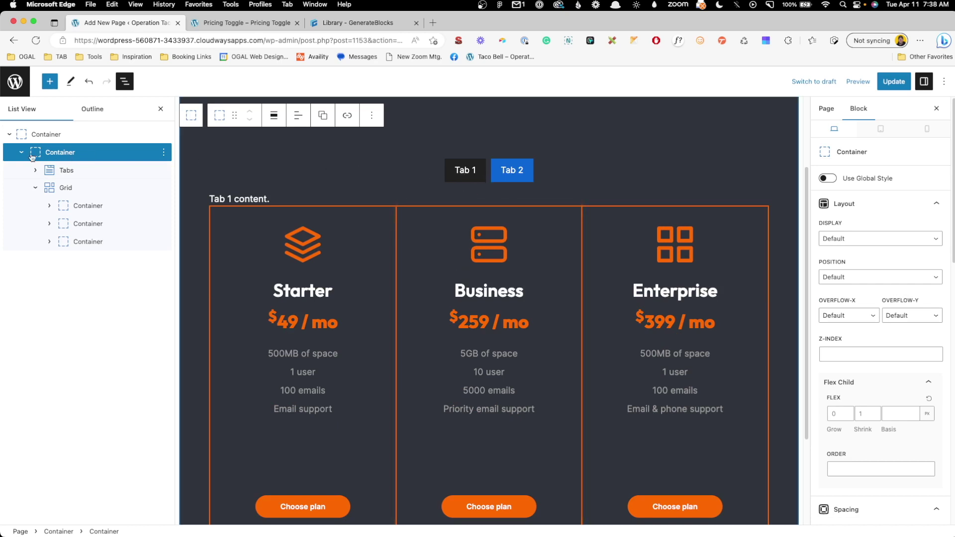
left_click(36, 171)
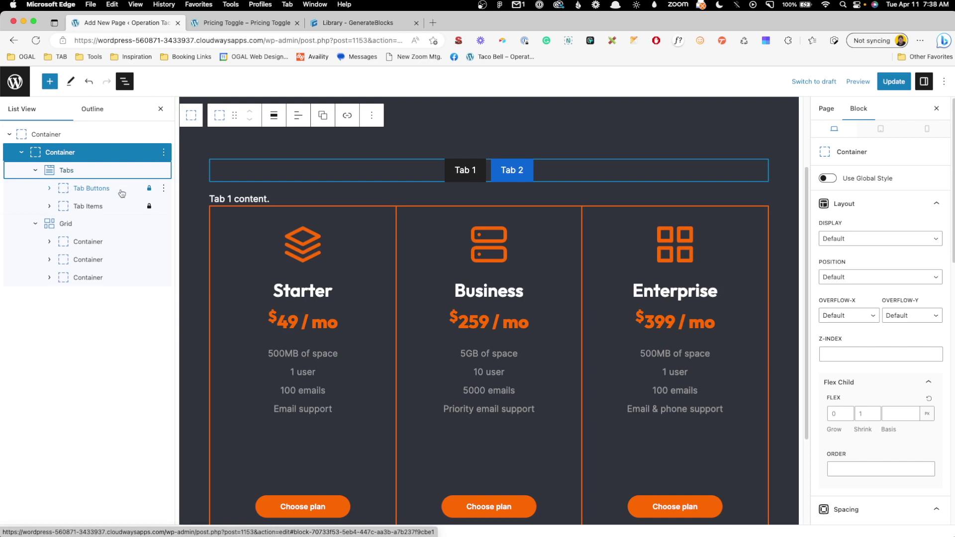
left_click(49, 206)
left_click(49, 188)
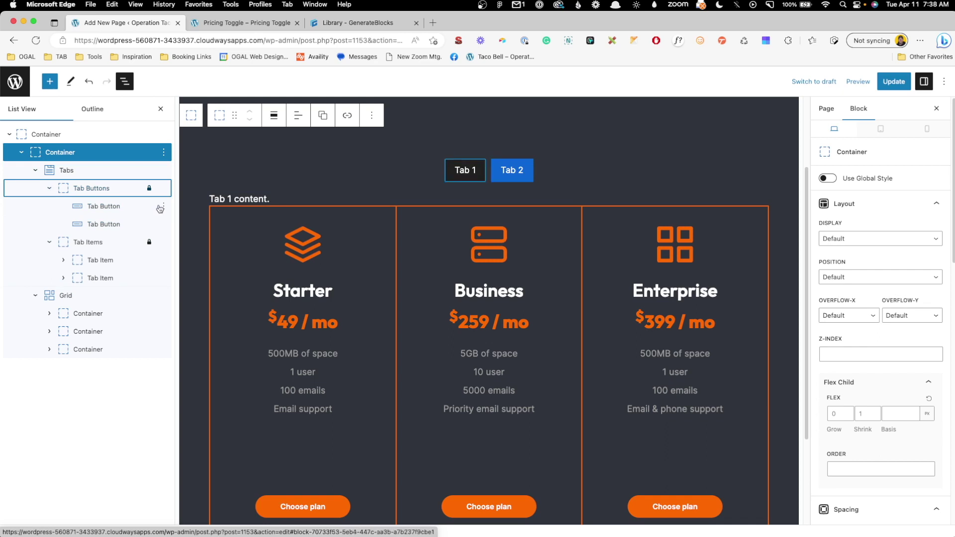
left_click(66, 296)
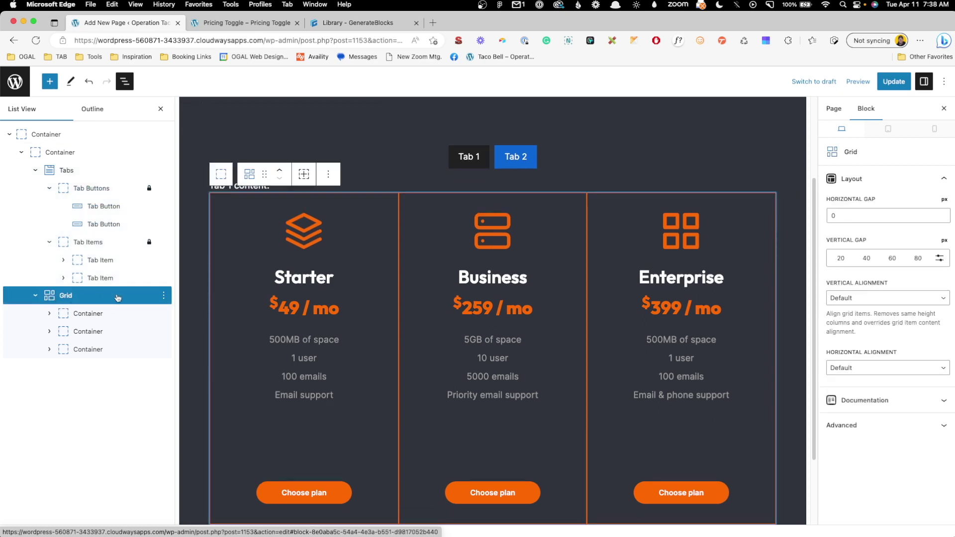
Copy the pricing grid block and remove the original from below the tabs
left_click(164, 298)
left_click(185, 339)
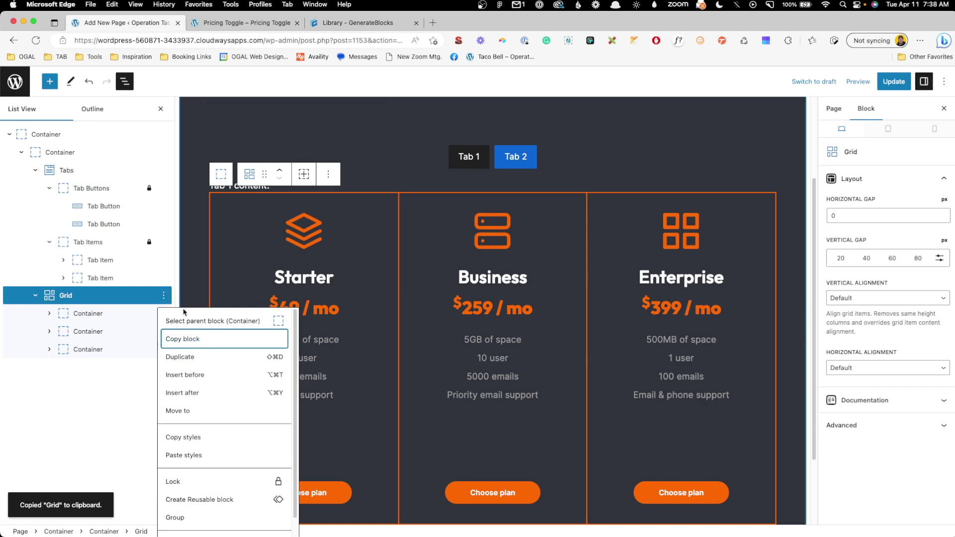
scroll(198, 447, "down", 1)
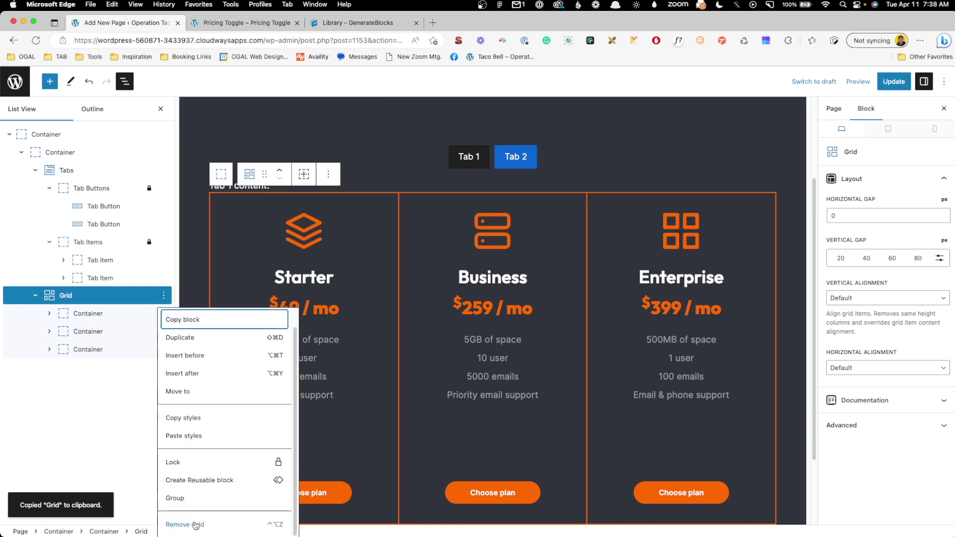
left_click(194, 524)
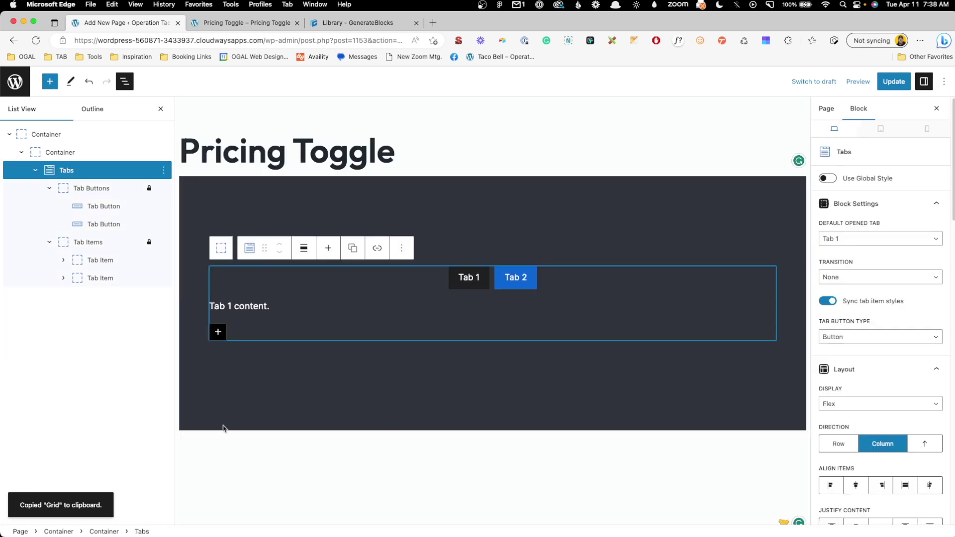
Replace the Tab 1 and Tab 2 placeholder text with pasted copies of the pricing grid
left_click(244, 304)
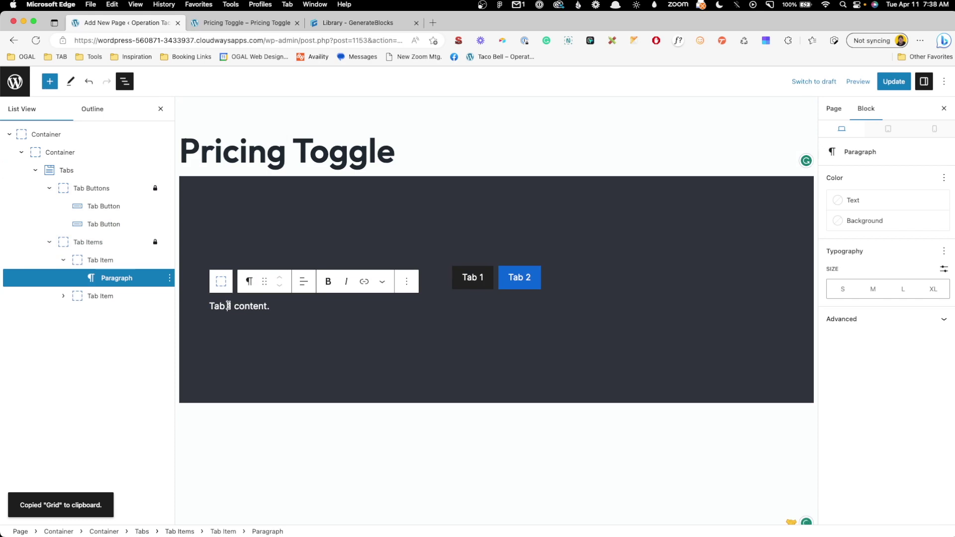
triple_click(228, 306)
key("BackSpace")
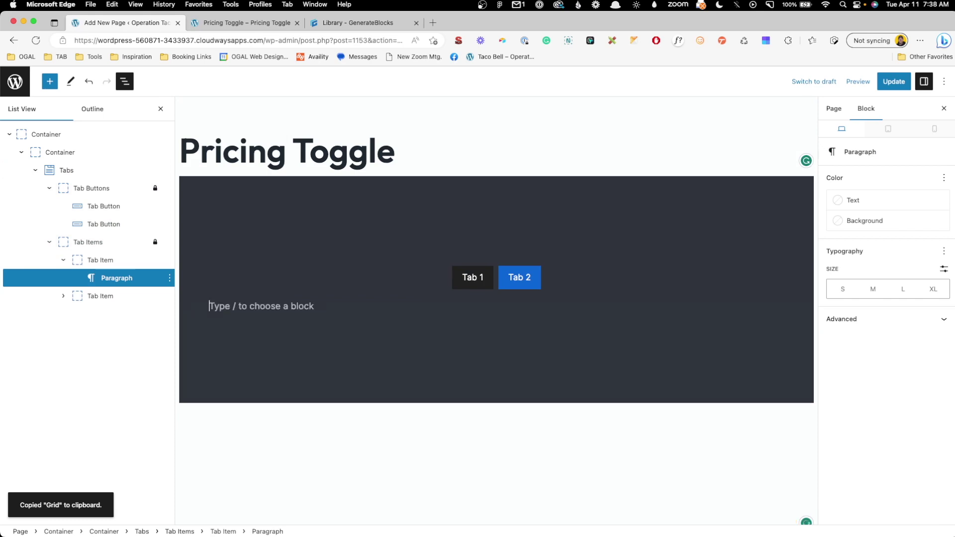
key("super+v")
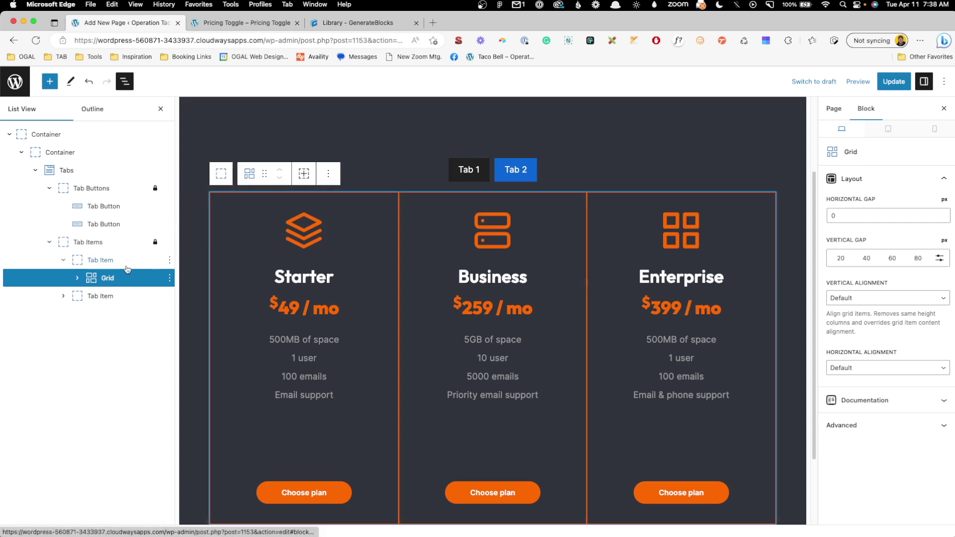
left_click(107, 297)
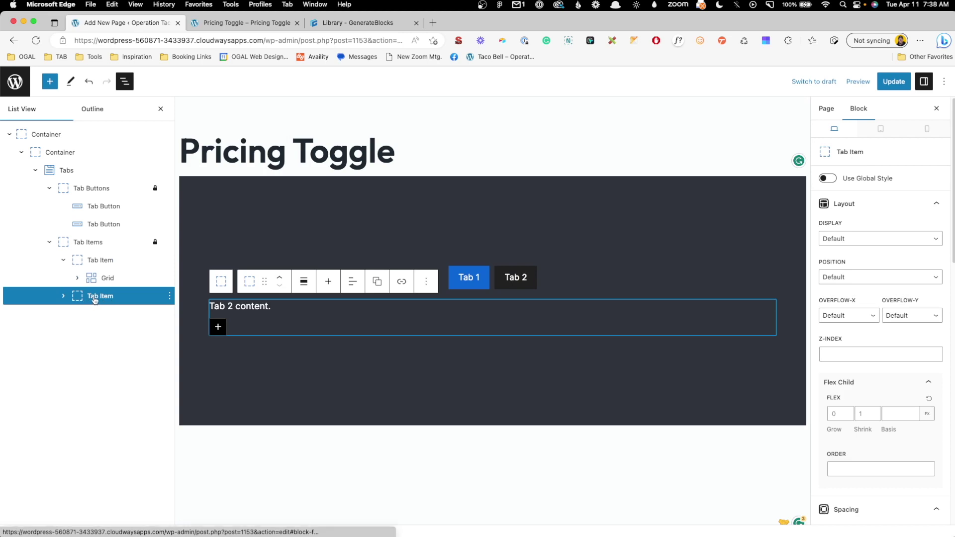
triple_click(239, 307)
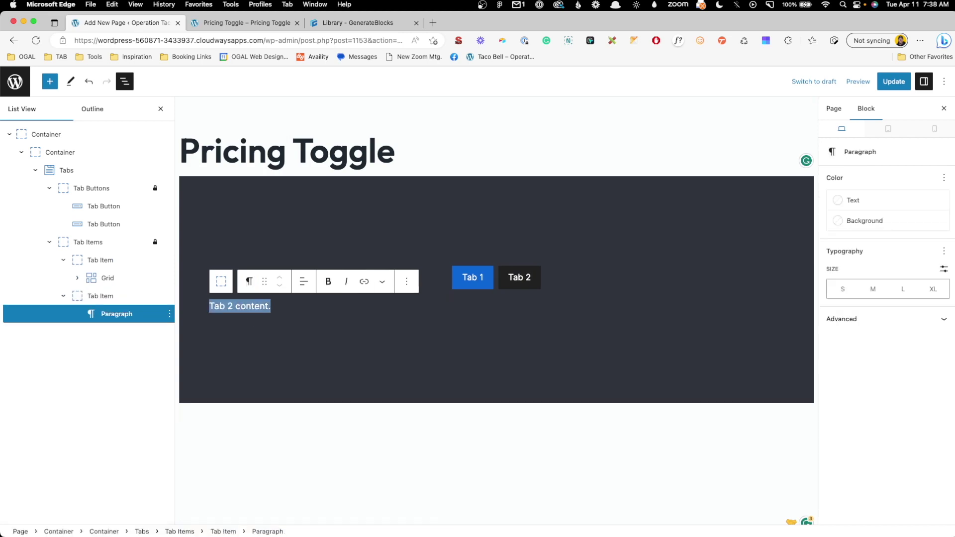
key("BackSpace")
key("super+v")
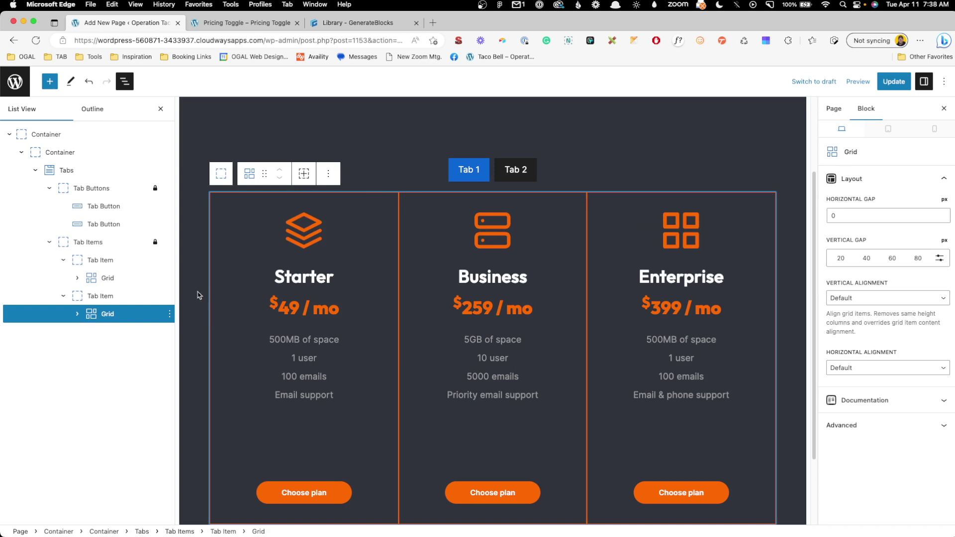
left_click(508, 169)
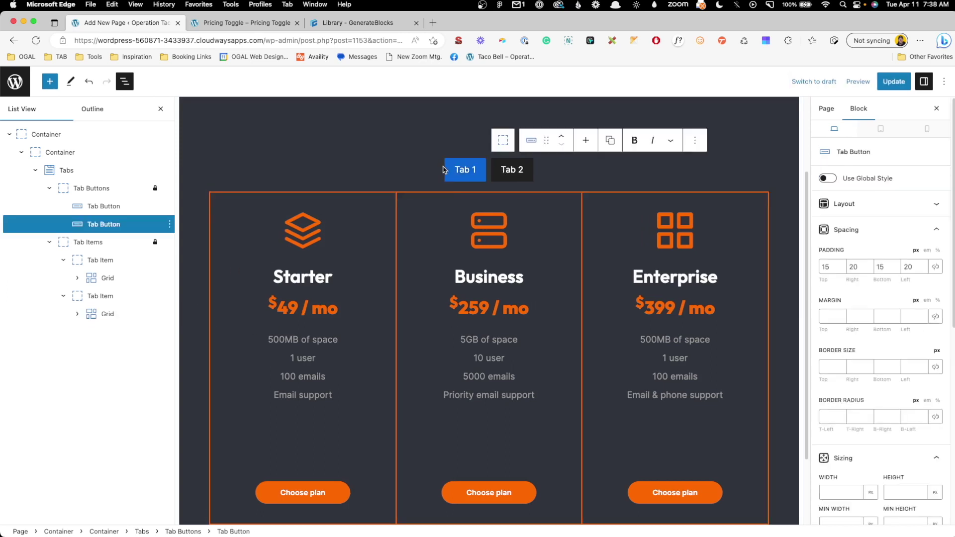
Relabel the first tab button 'Monthly' and the second 'Annual'
left_click(463, 170)
left_click(512, 169)
left_click(463, 169)
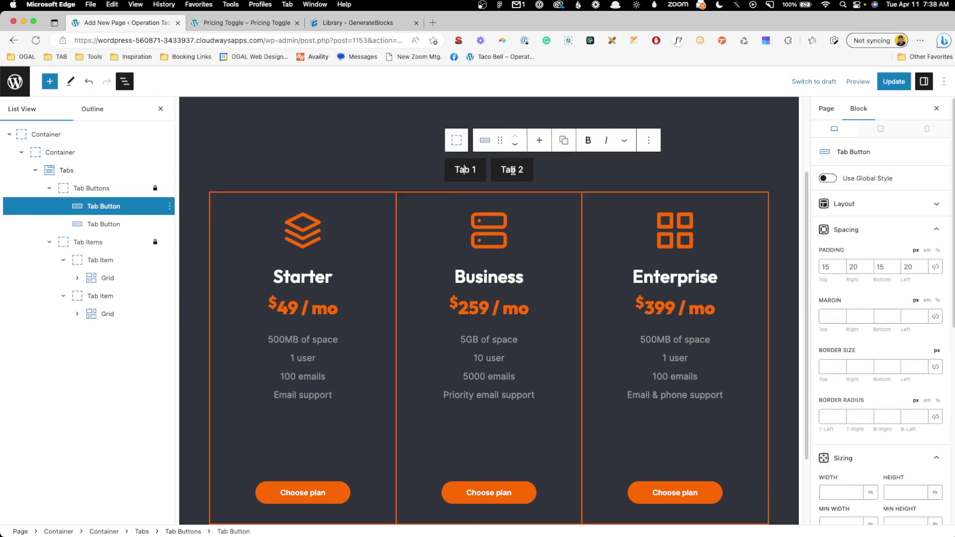
left_click(513, 170)
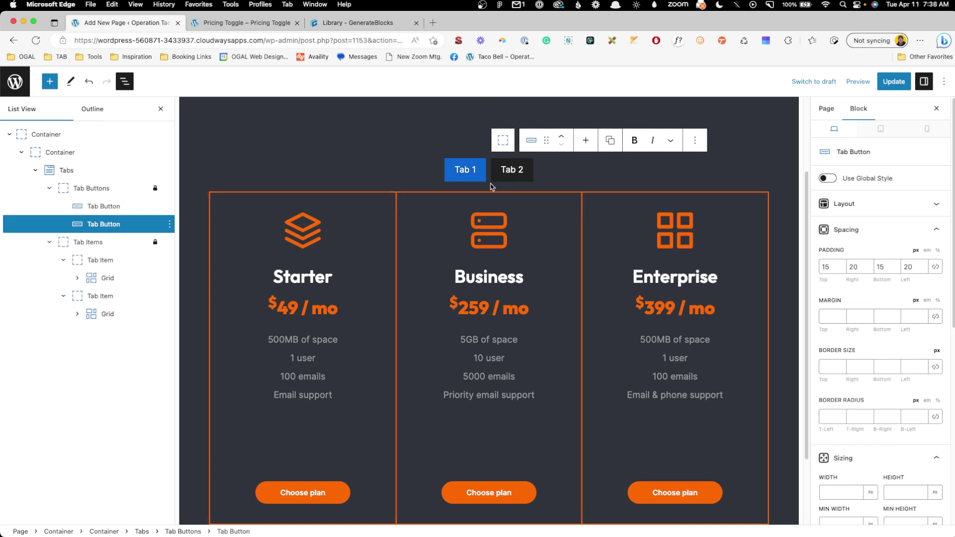
left_click(465, 169)
triple_click(465, 170)
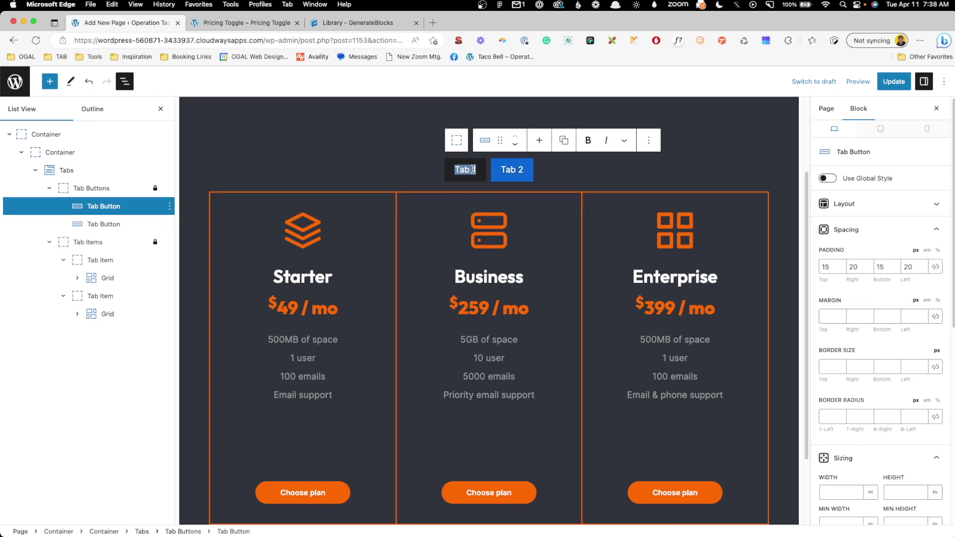
type("Monthly")
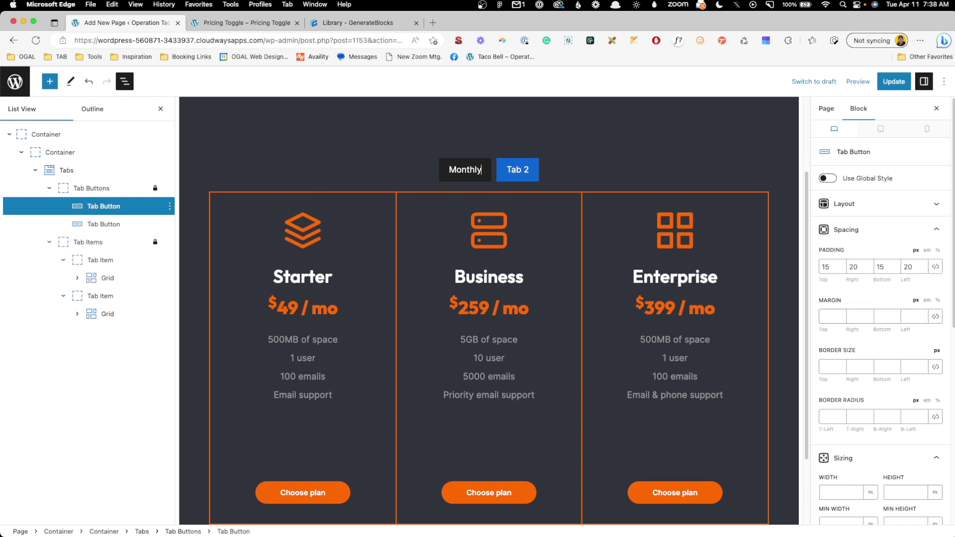
triple_click(525, 169)
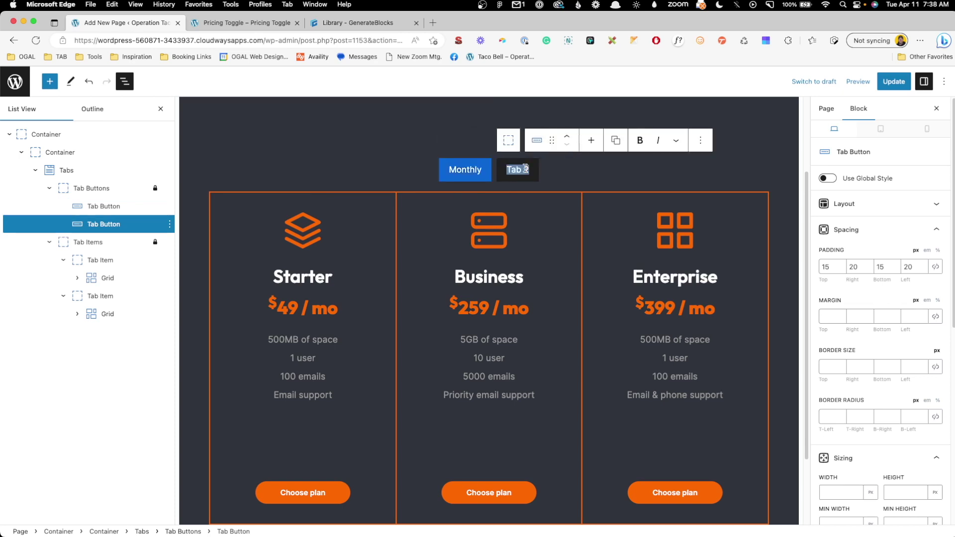
type("Annual")
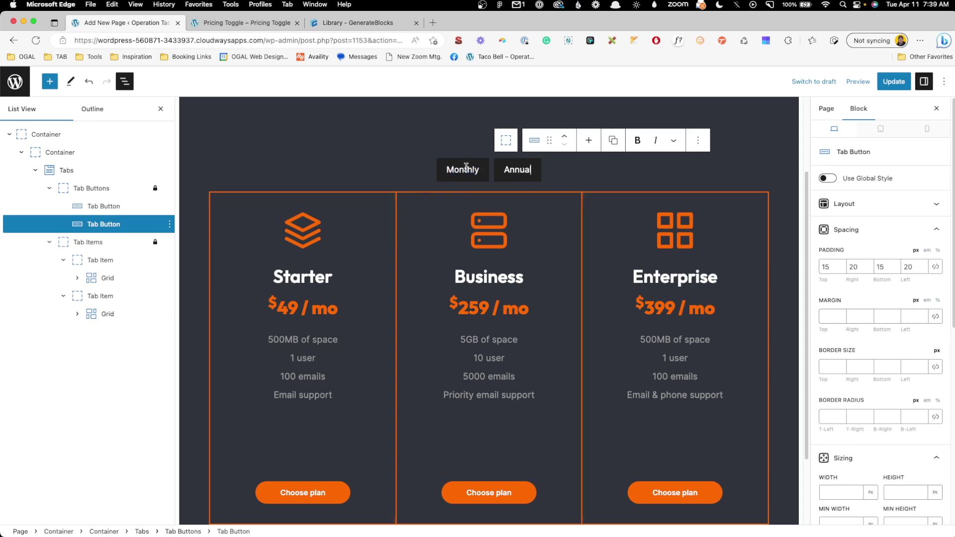
left_click(466, 167)
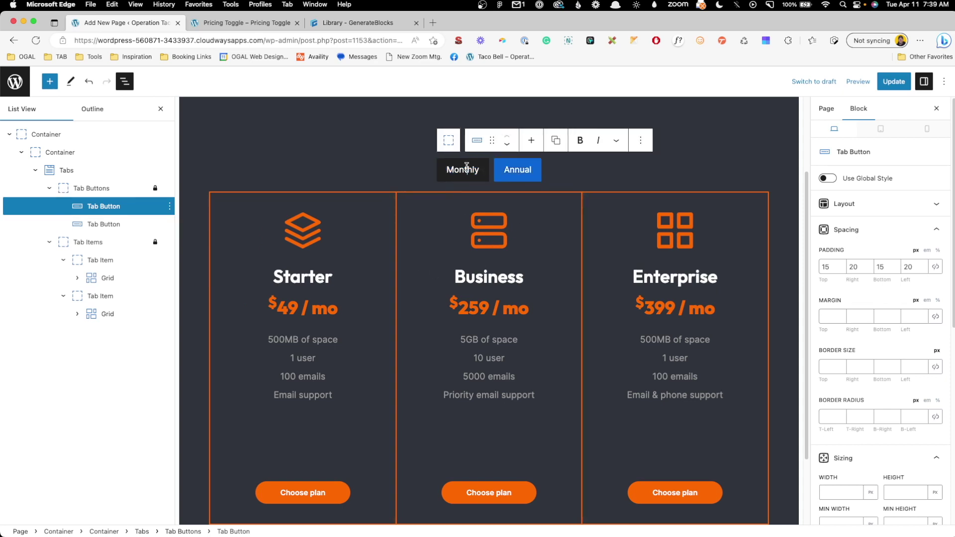
left_click(289, 308)
Change the second tab's prices to $59, $299 and $499, then compare the Monthly and Annual panels
left_click_drag(288, 308, 276, 307)
type("5")
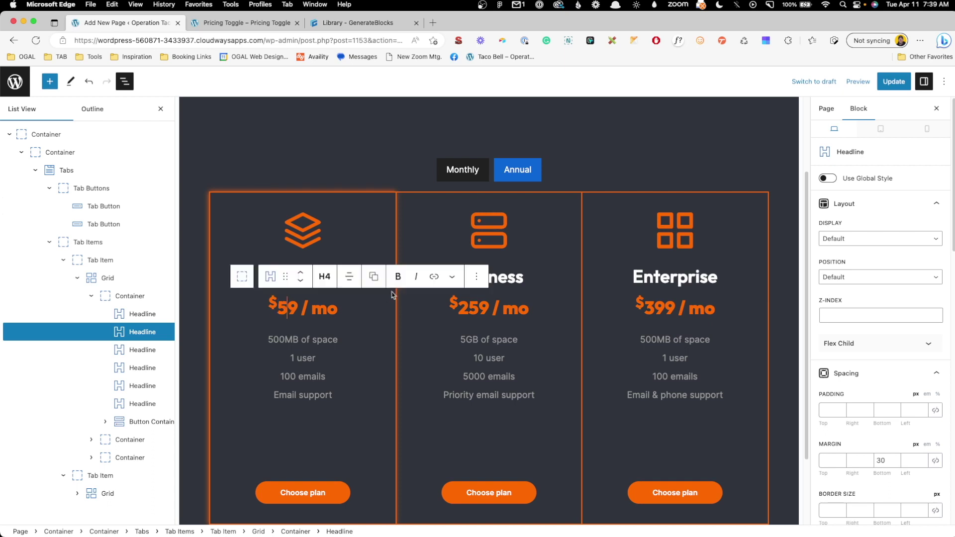
left_click_drag(459, 306, 490, 305)
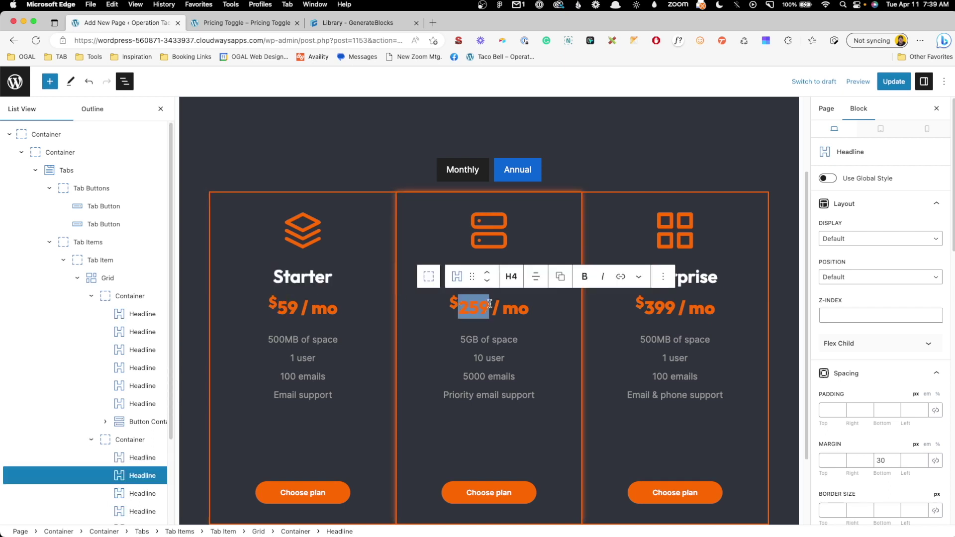
type("299")
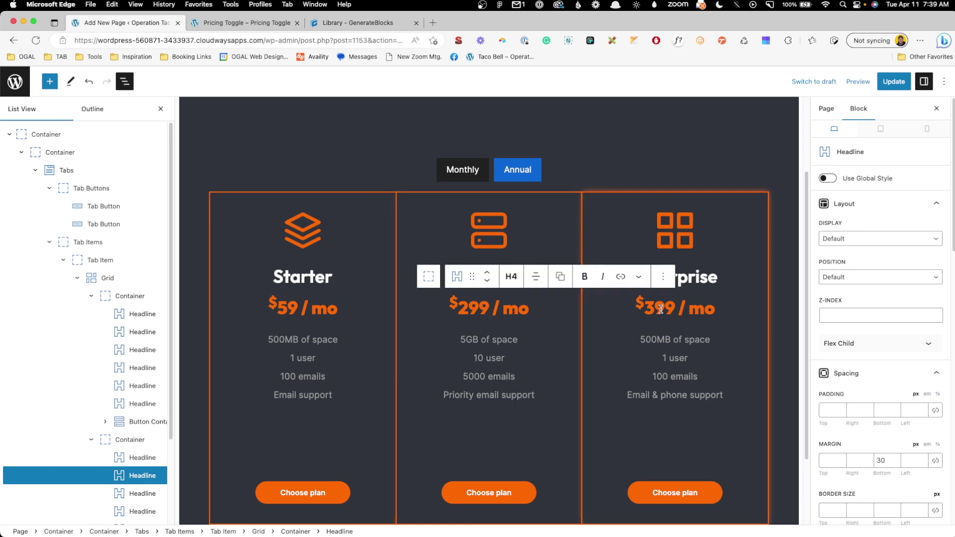
left_click_drag(650, 307, 680, 311)
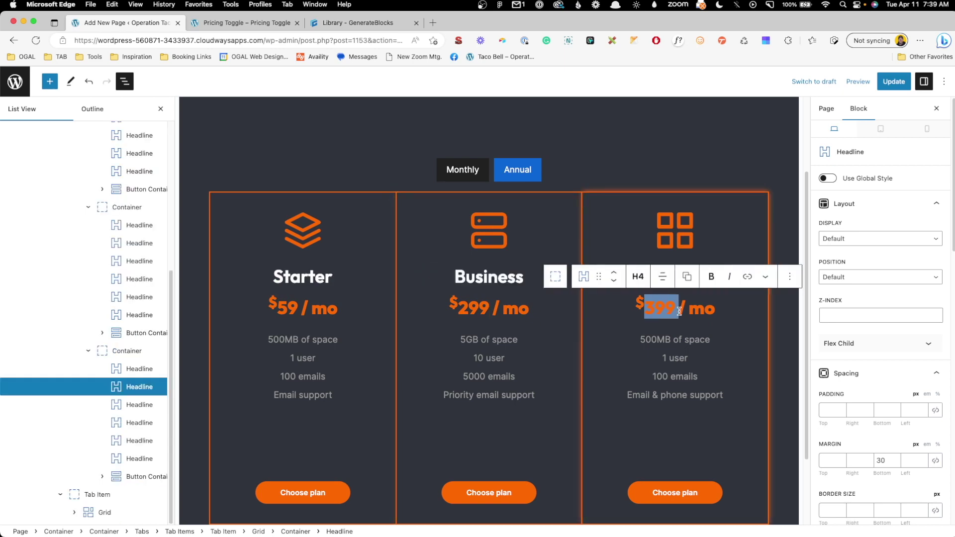
left_click(679, 312)
key("Left")
key("Left")
key("BackSpace")
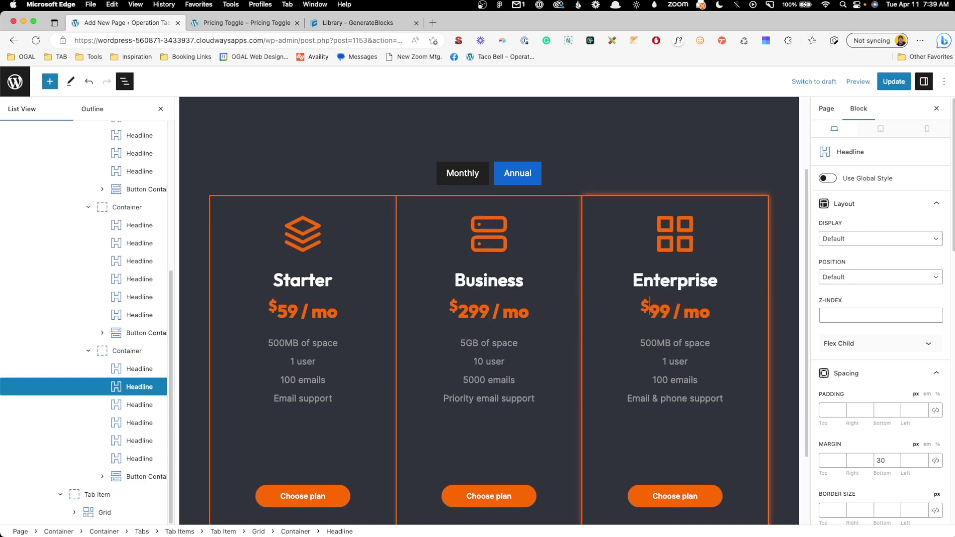
type("4")
left_click(468, 170)
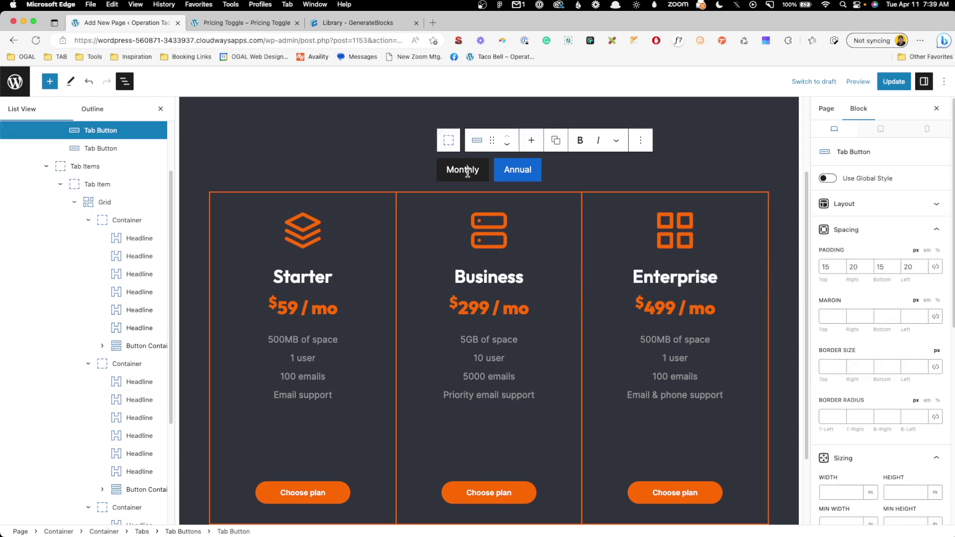
left_click(527, 175)
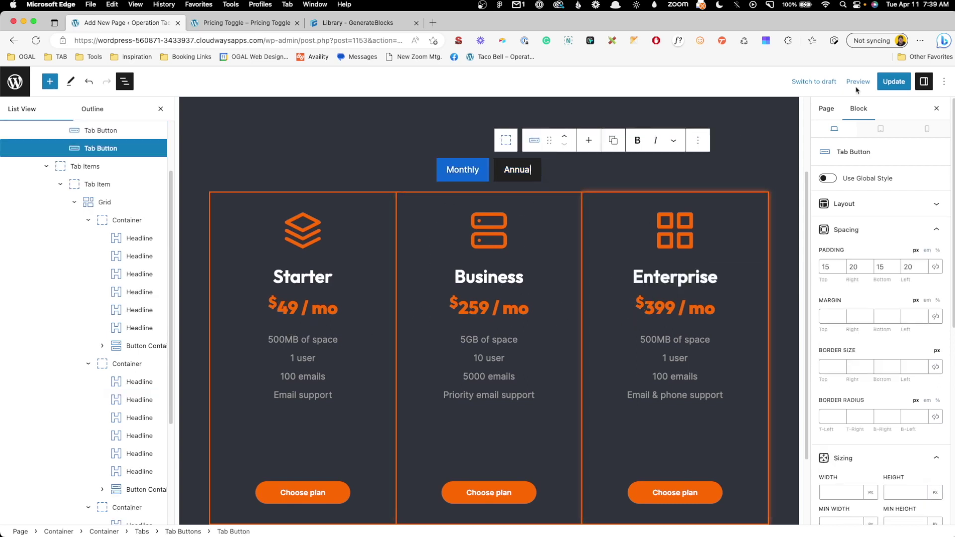
Save the page, reload the live Pricing Toggle page, and switch between Monthly and Annual prices
left_click(894, 81)
left_click(246, 23)
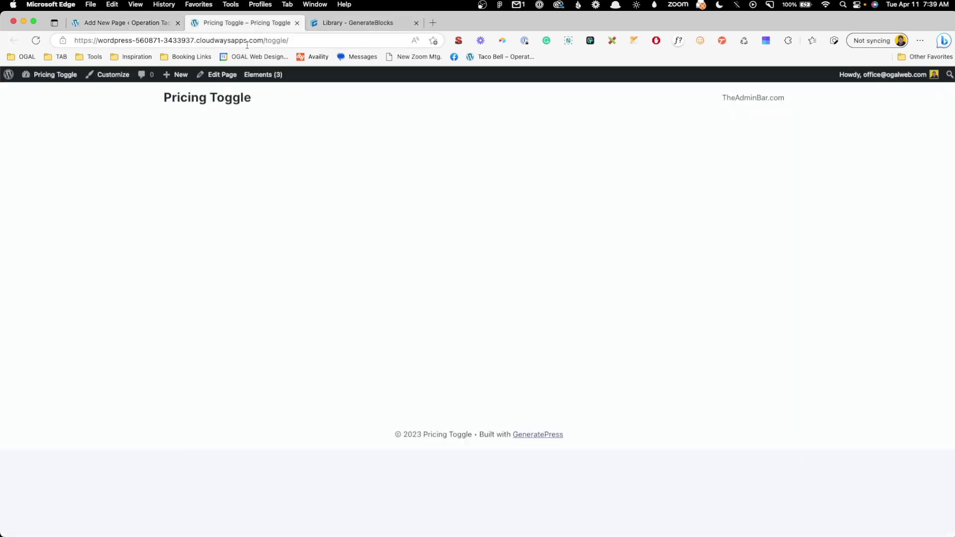
left_click(247, 42)
key("Return")
scroll(505, 168, "down", 2)
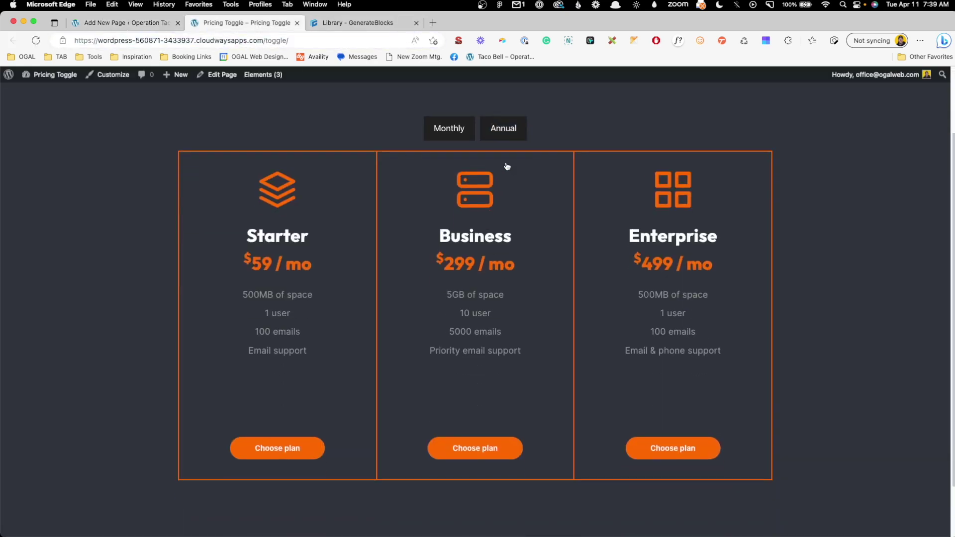
left_click(502, 132)
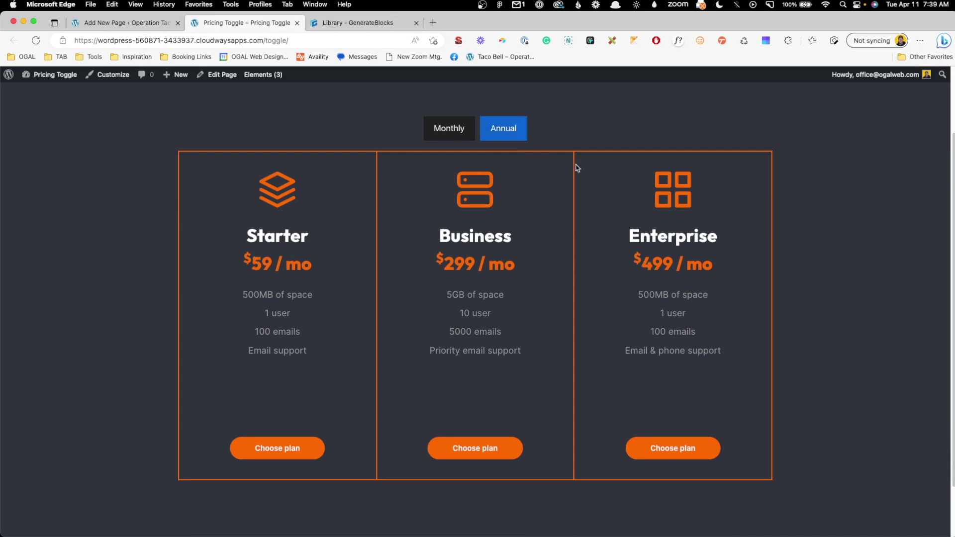
left_click(440, 133)
Back in the editor, select the Monthly and Annual buttons, then the parent Tabs block
left_click(131, 21)
left_click(473, 170)
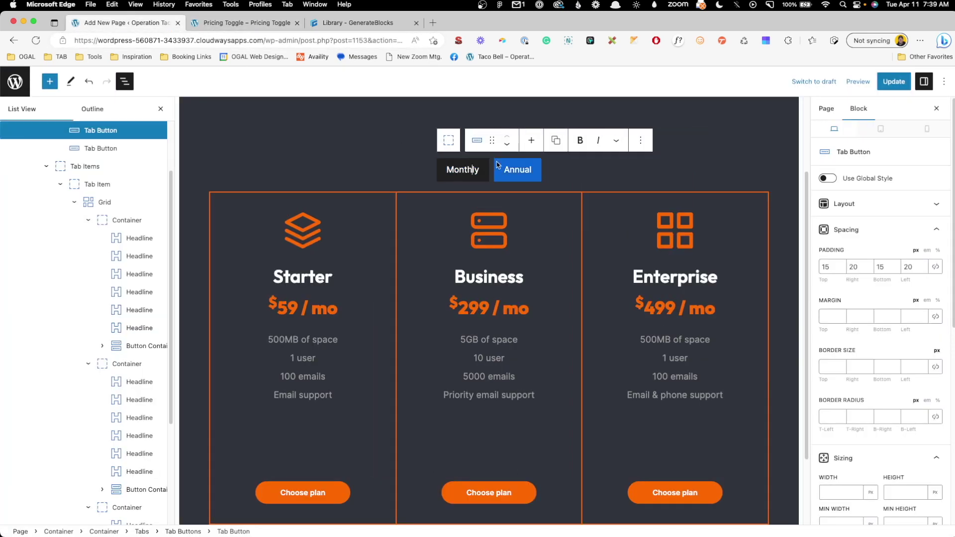
left_click(501, 177)
left_click(101, 155)
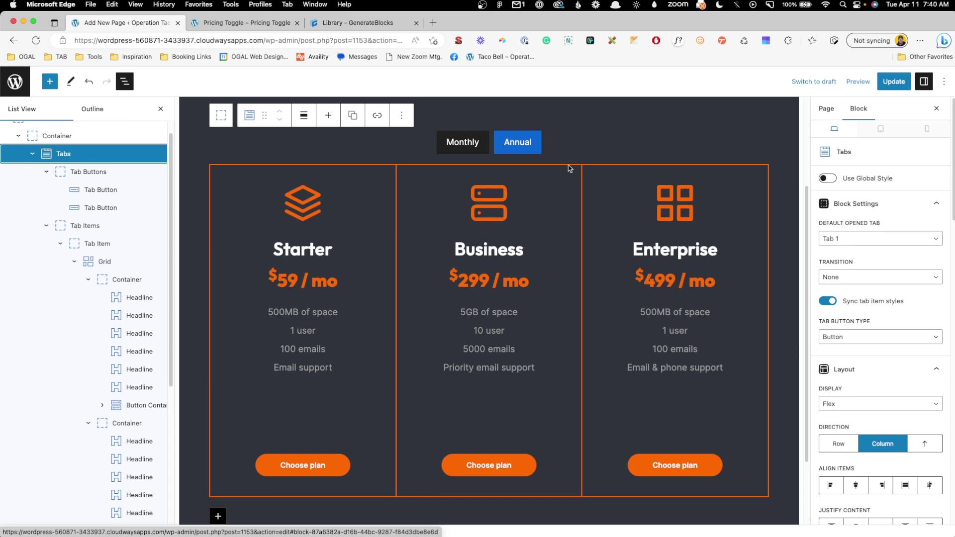
left_click(471, 144)
Set the Tab Buttons container's width to max-content
left_click(52, 175)
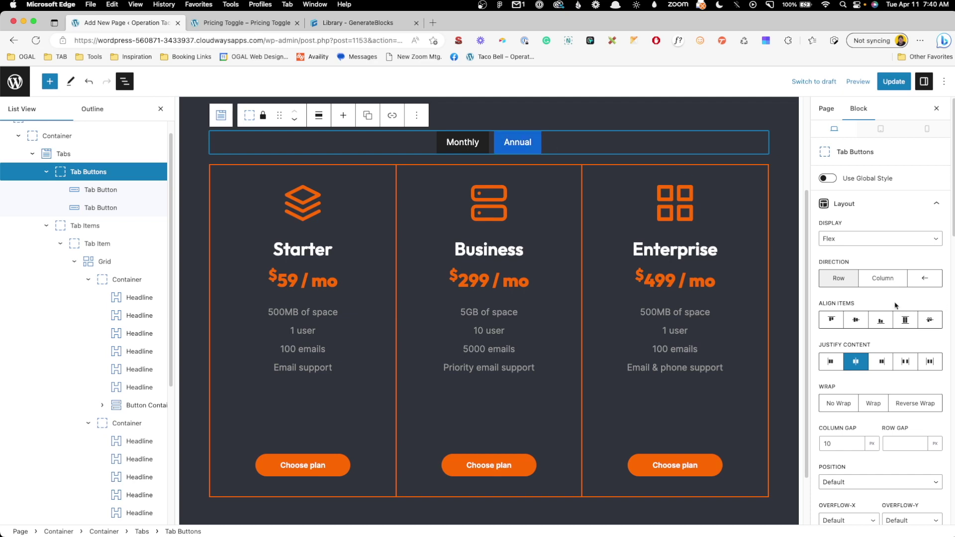
scroll(896, 306, "down", 10)
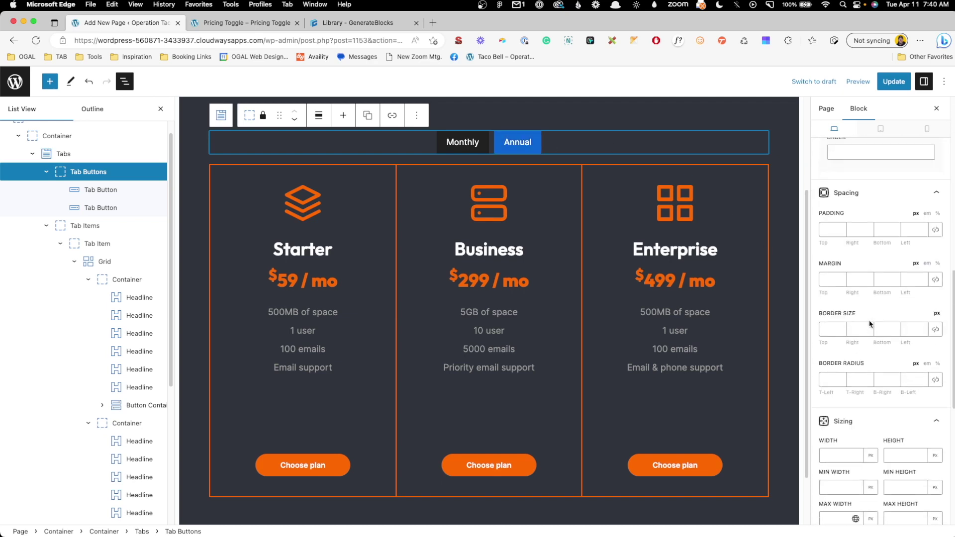
scroll(870, 324, "down", 3)
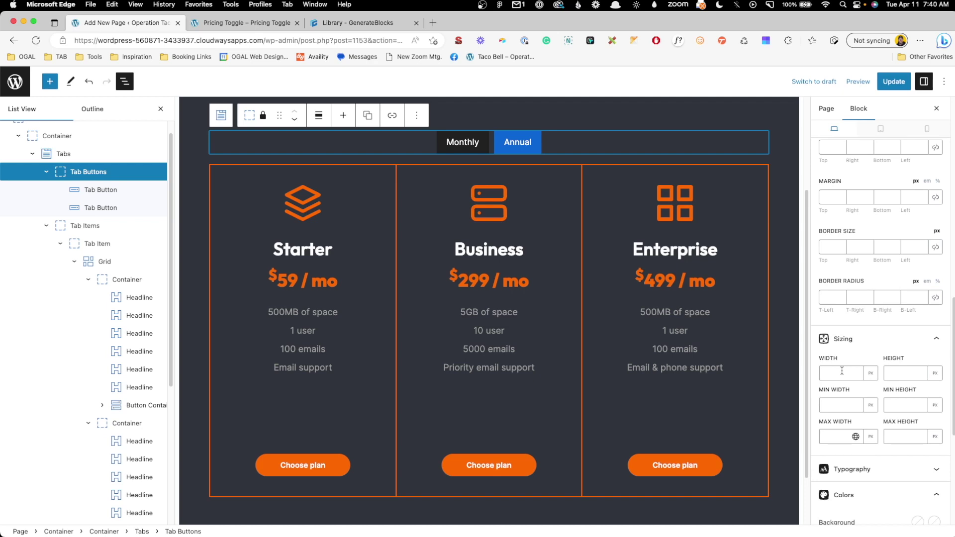
left_click(841, 372)
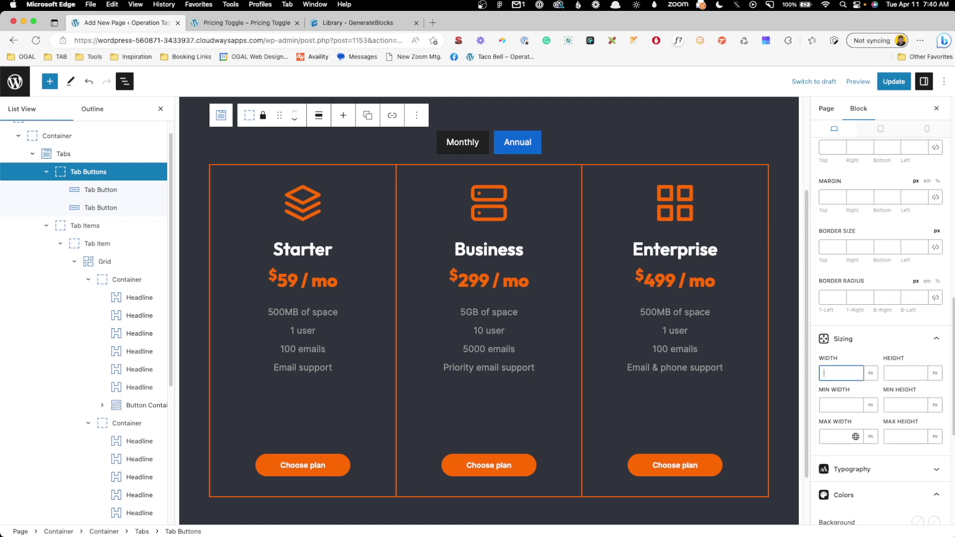
type("max-content")
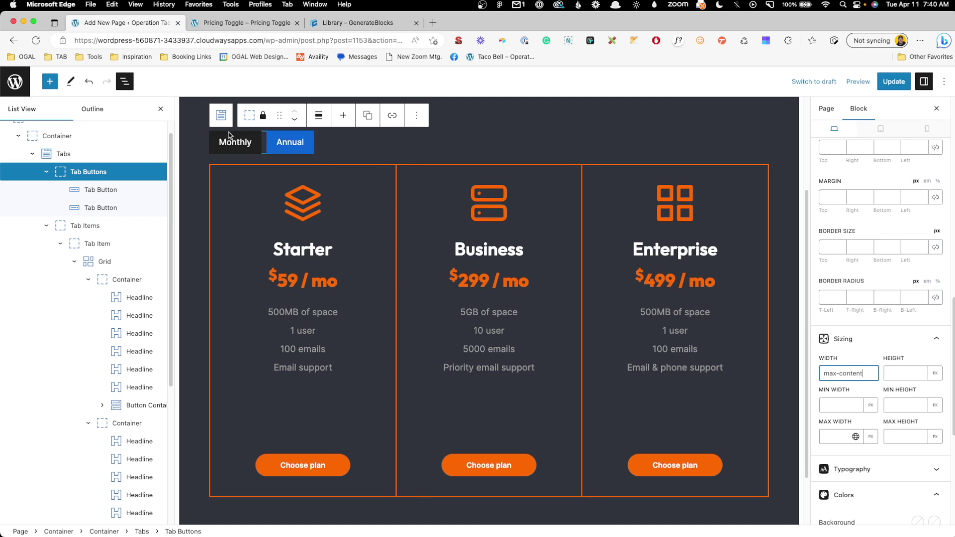
left_click(76, 171)
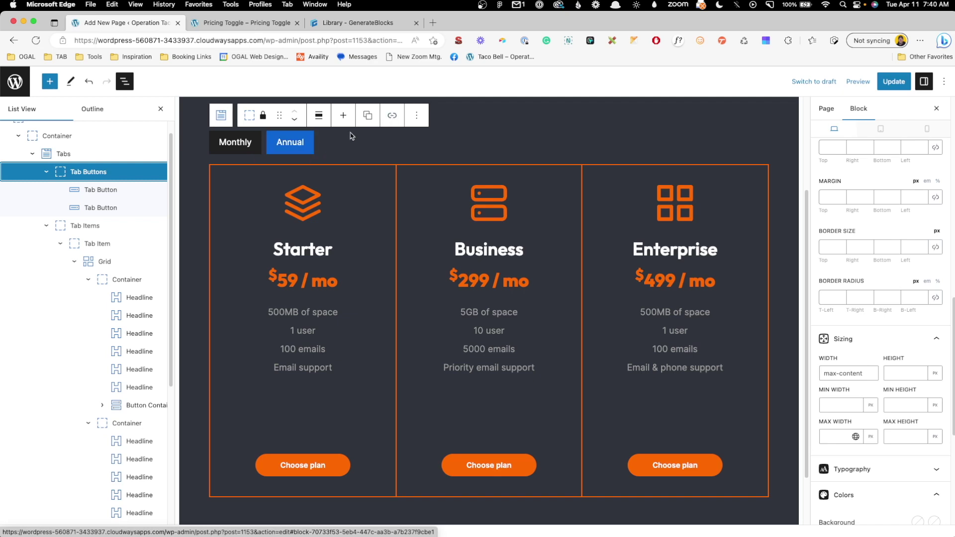
Give the Tab Buttons row auto left and right margins to centre it above the cards
scroll(863, 201, "up", 1)
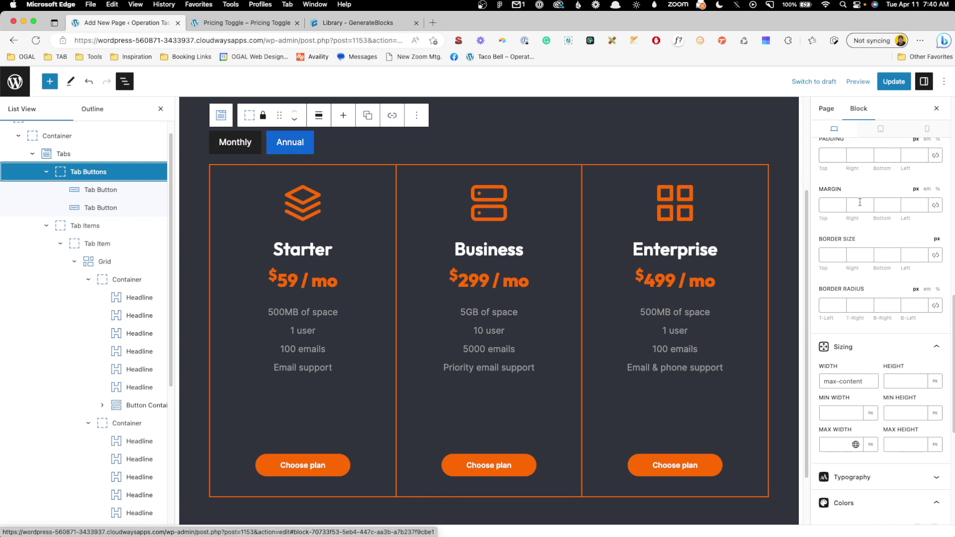
left_click(863, 203)
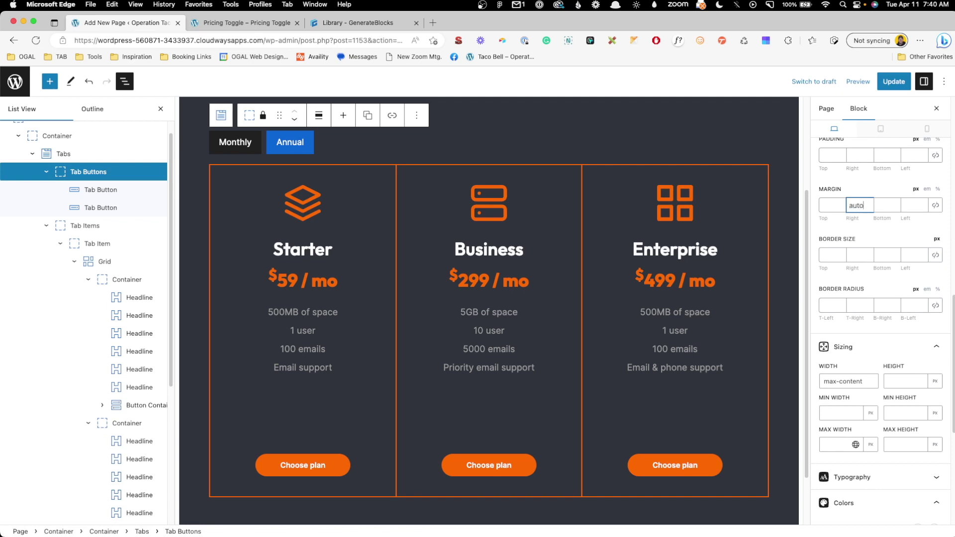
left_click(915, 205)
type("auto")
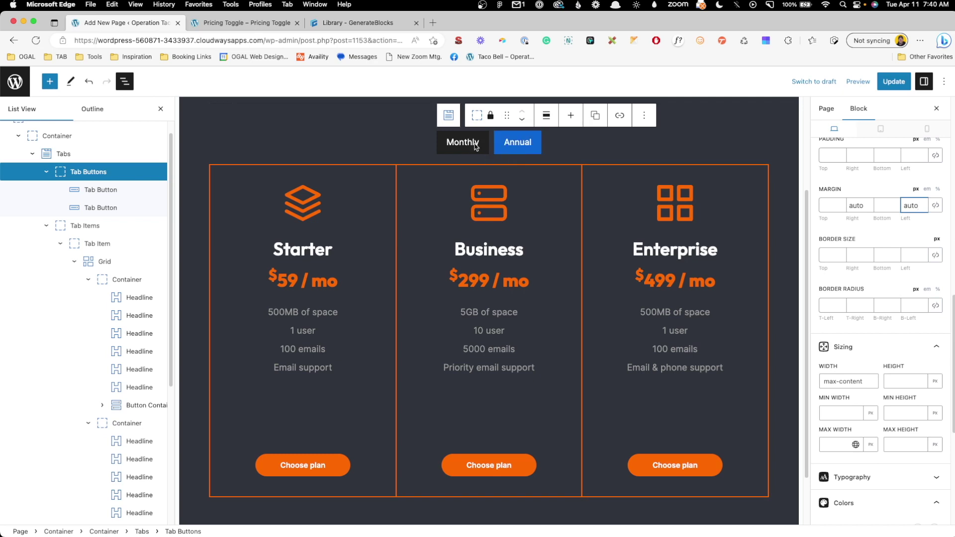
left_click(67, 175)
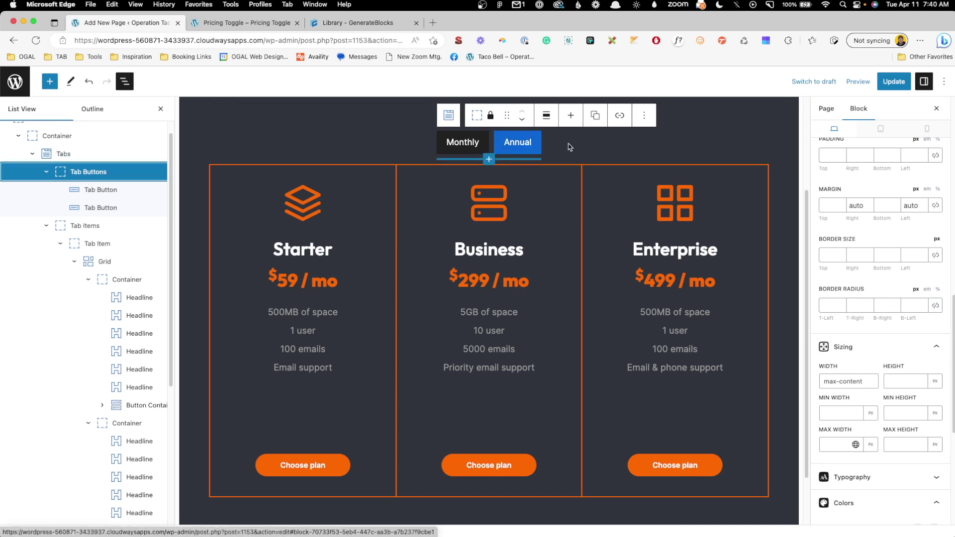
Pick a dark preset background for the Tab Buttons row and fine-tune it to #282828
scroll(877, 325, "down", 1)
scroll(877, 325, "down", 1)
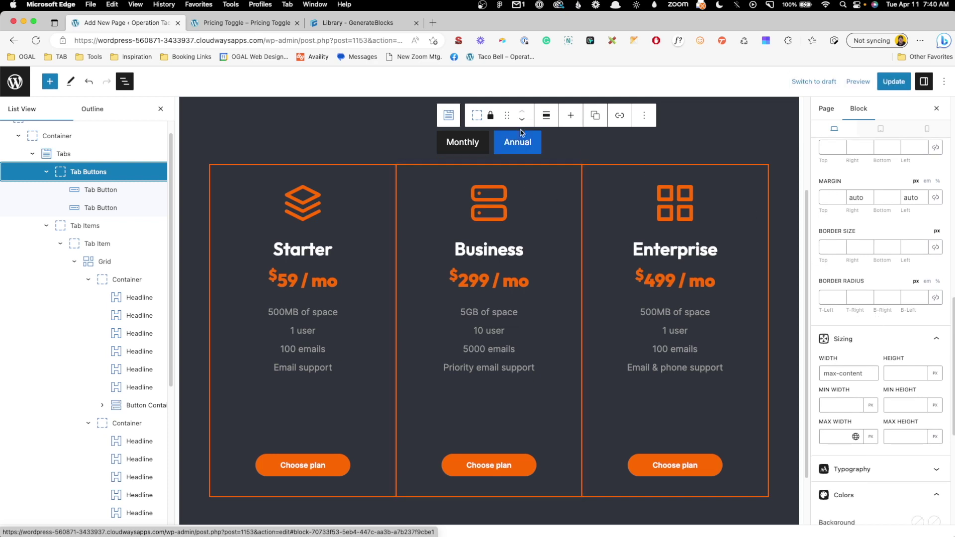
scroll(856, 358, "down", 5)
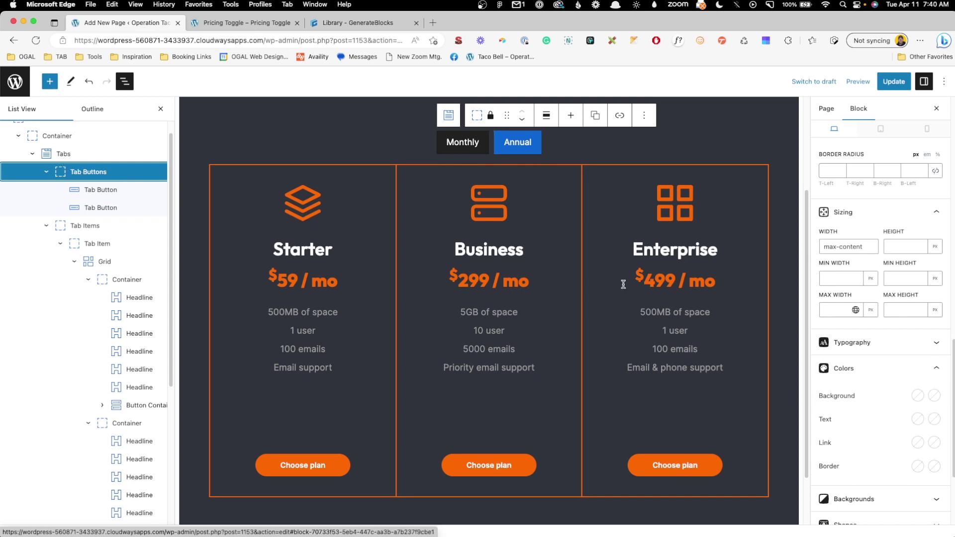
left_click(918, 395)
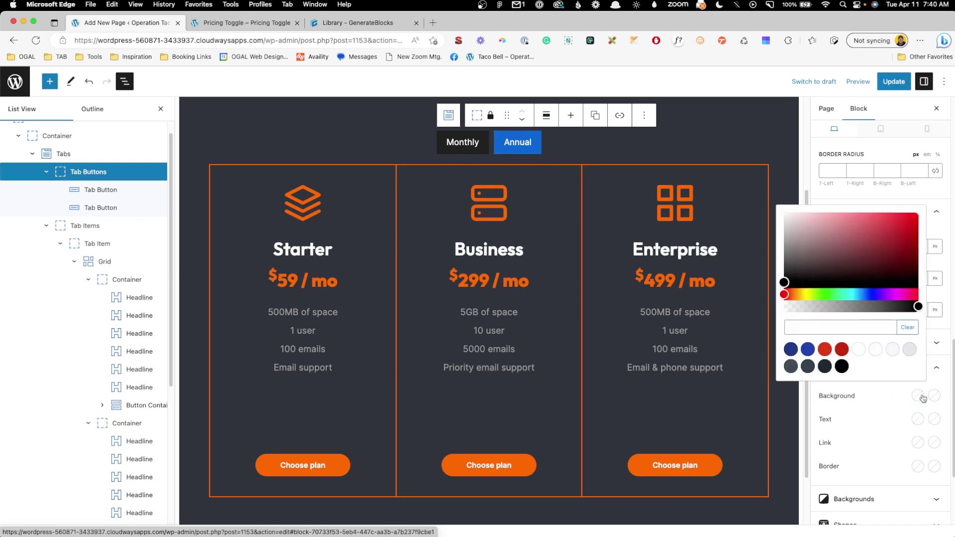
left_click(820, 368)
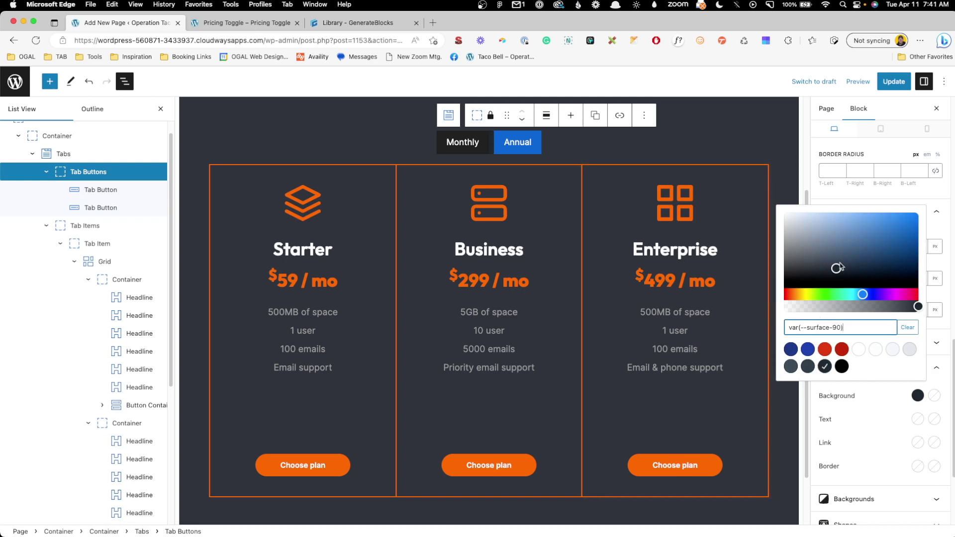
left_click_drag(838, 268, 783, 274)
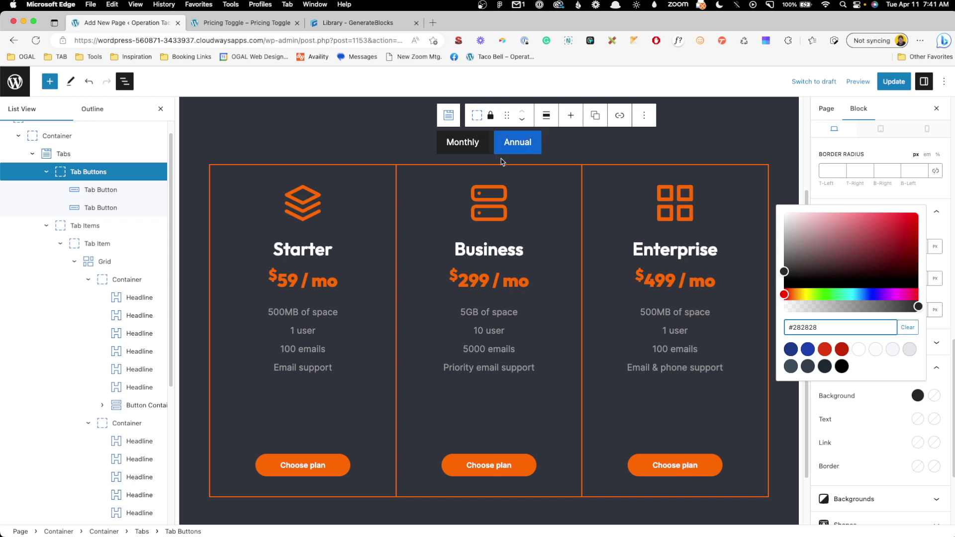
left_click(895, 214)
scroll(904, 216, "up", 3)
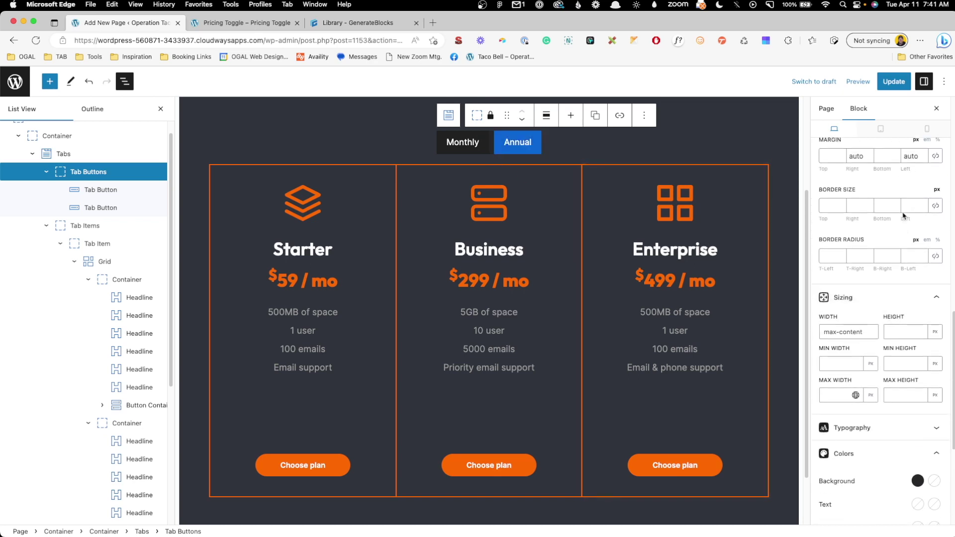
scroll(904, 215, "up", 3)
Give the Tab Buttons row linked 4 px padding and a linked 100 px border radius
left_click(935, 197)
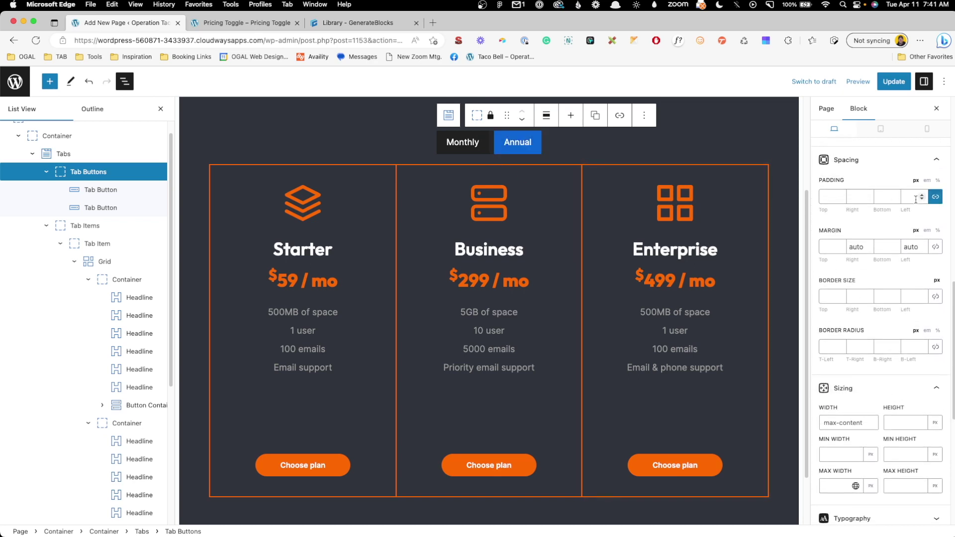
left_click(913, 196)
type("4")
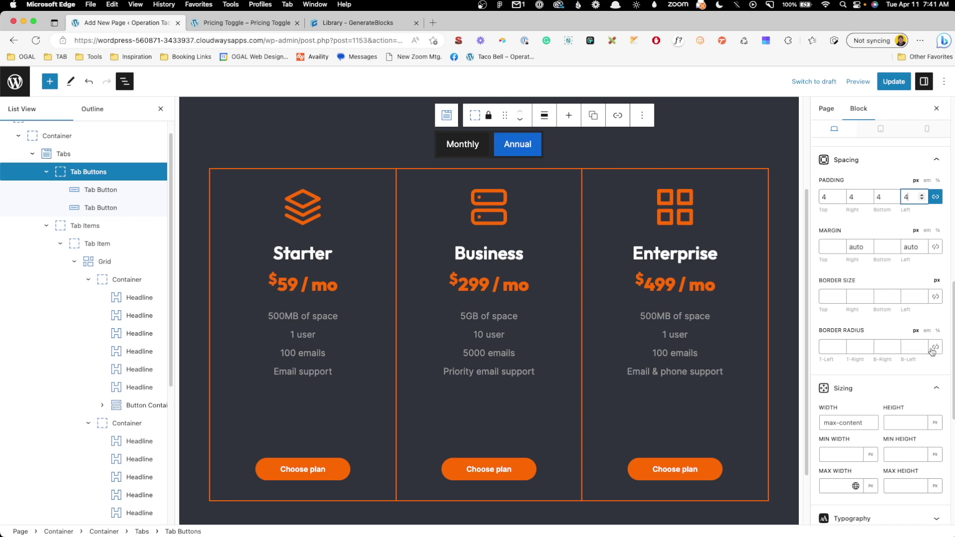
left_click(913, 346)
left_click(908, 345)
type("100")
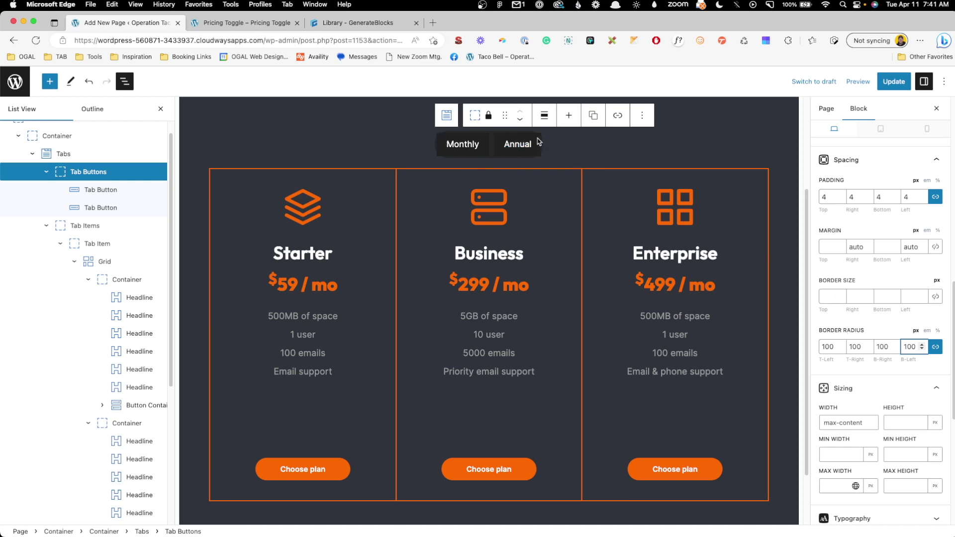
Hide the button row's horizontal and vertical overflow, then select the Monthly tab button
scroll(900, 335, "down", 1)
scroll(900, 335, "up", 3)
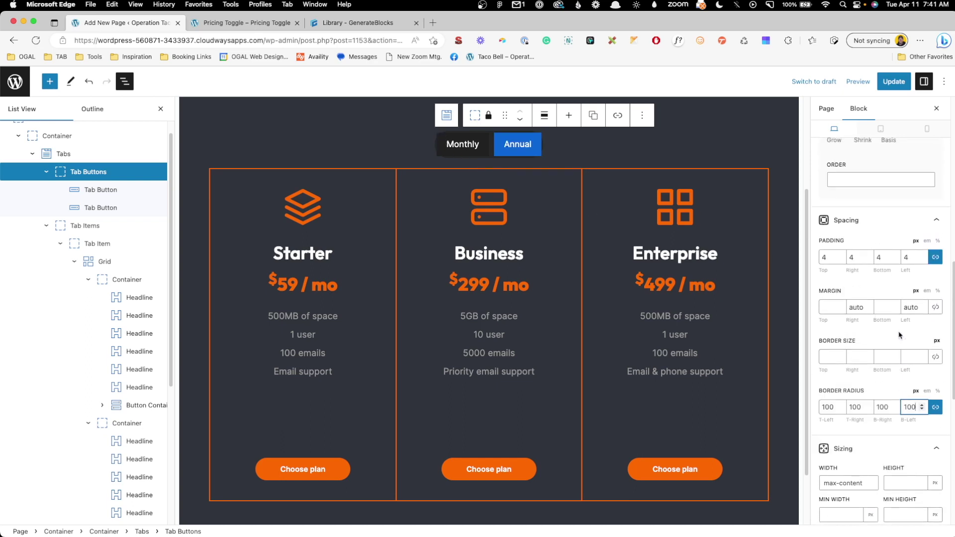
scroll(899, 335, "up", 10)
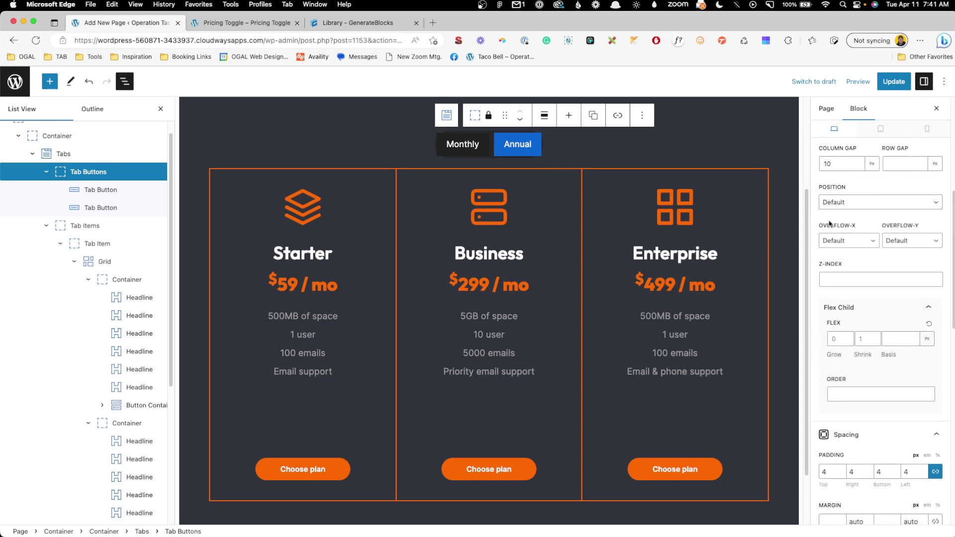
left_click(846, 242)
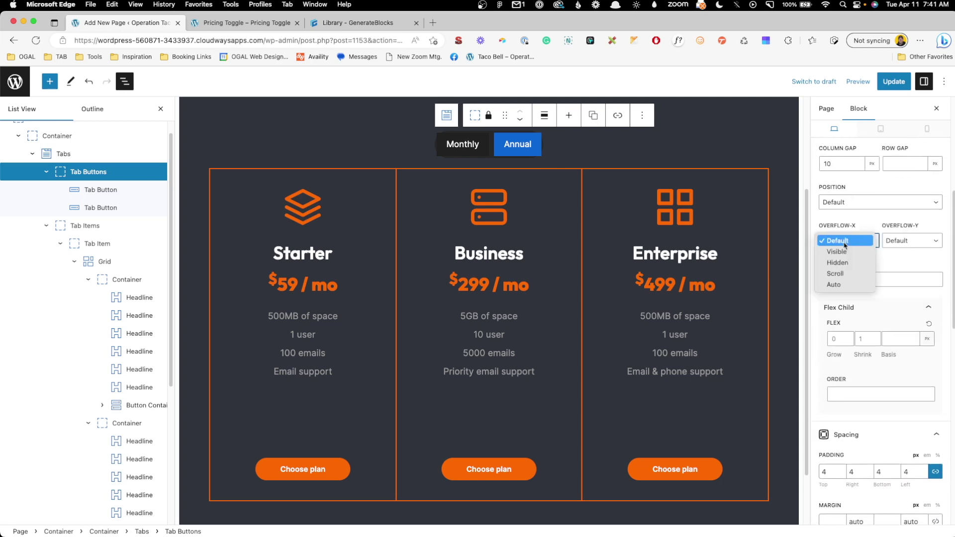
left_click(866, 259)
left_click(911, 241)
left_click(900, 263)
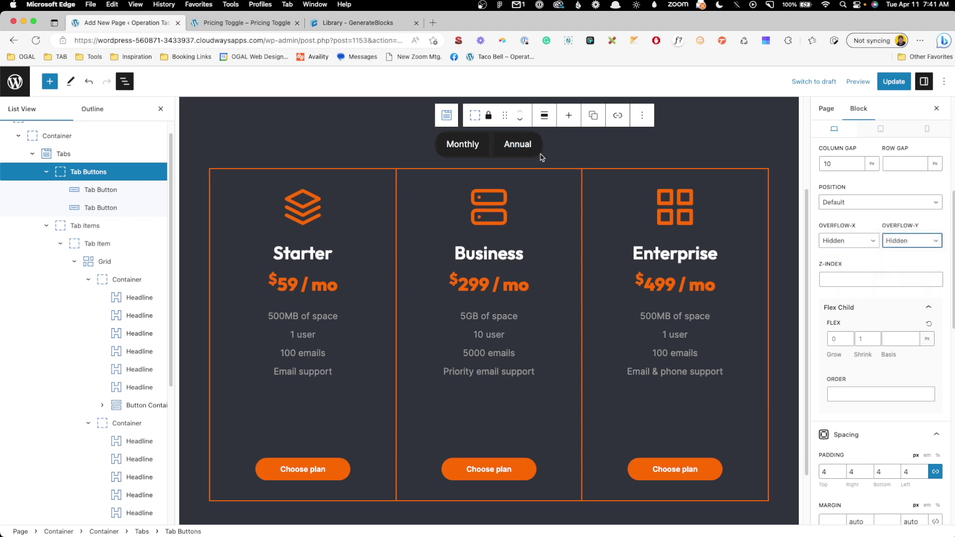
left_click(537, 145)
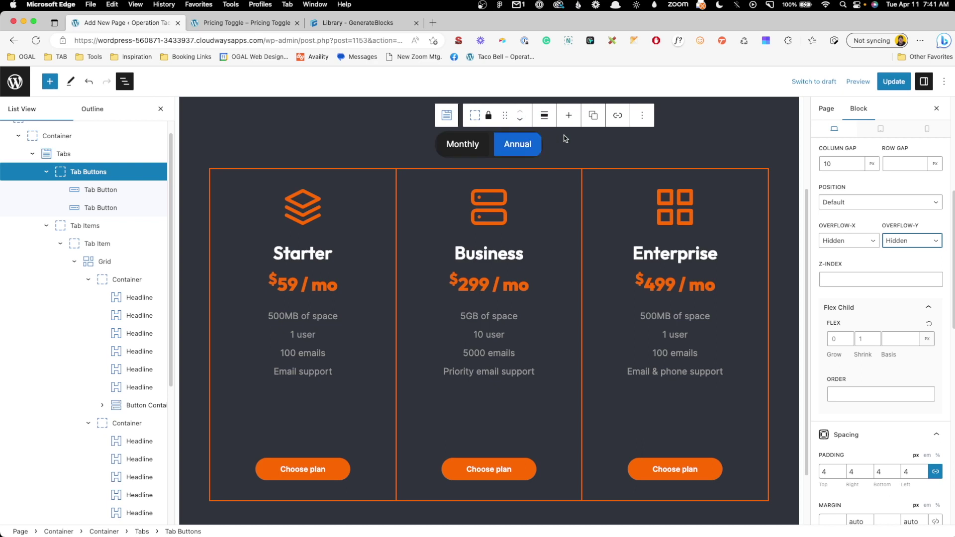
left_click(456, 147)
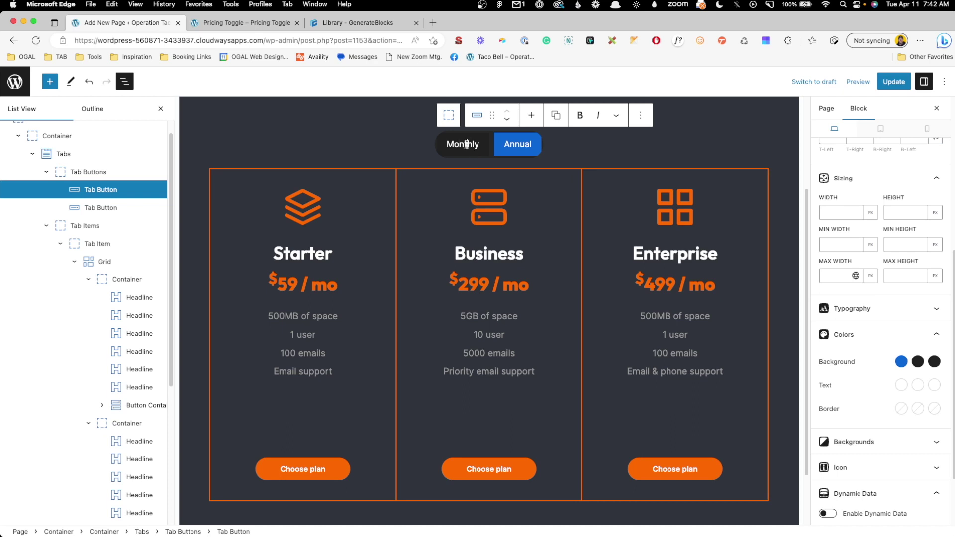
Make the active tab's background white and its text black
left_click(934, 362)
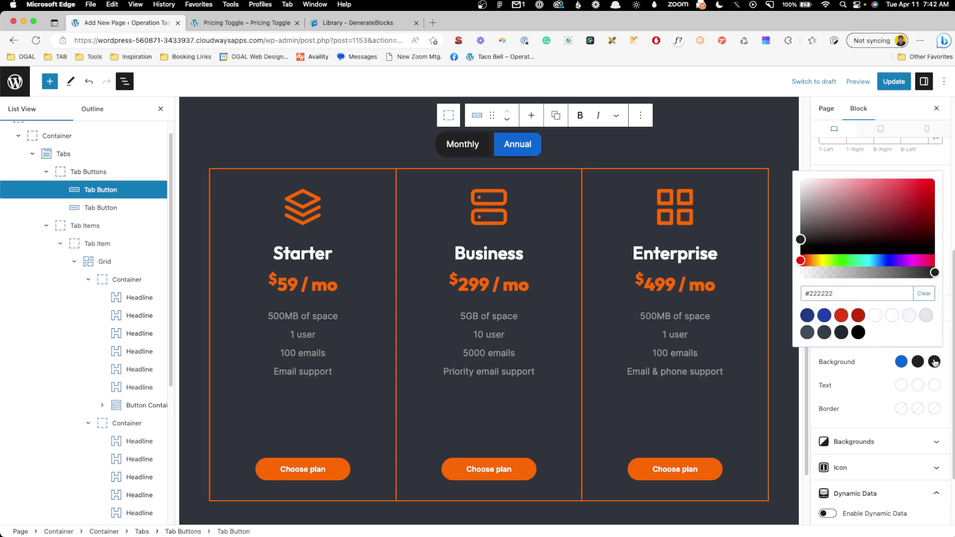
left_click(875, 316)
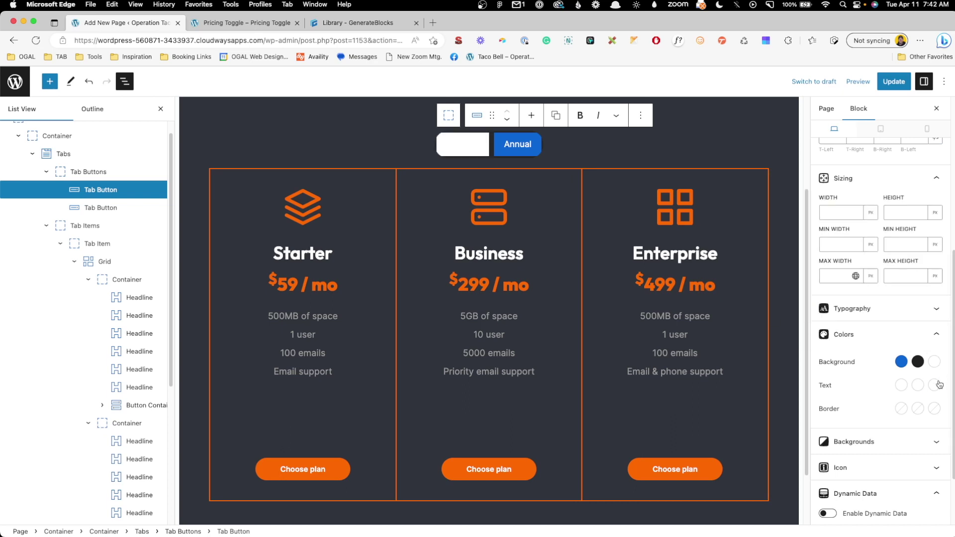
left_click(858, 356)
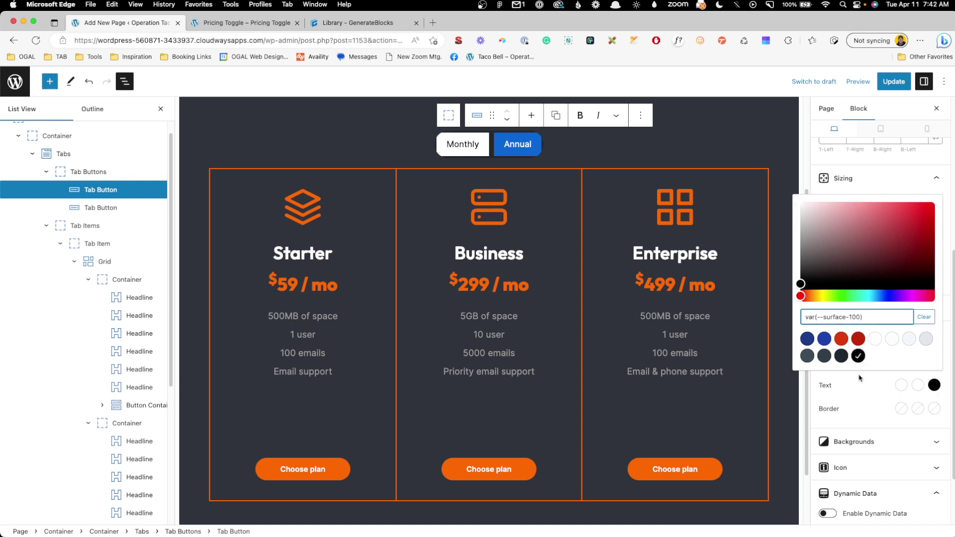
left_click(861, 379)
Darken the inactive tab background to dark grey, keeping its white text
left_click(901, 362)
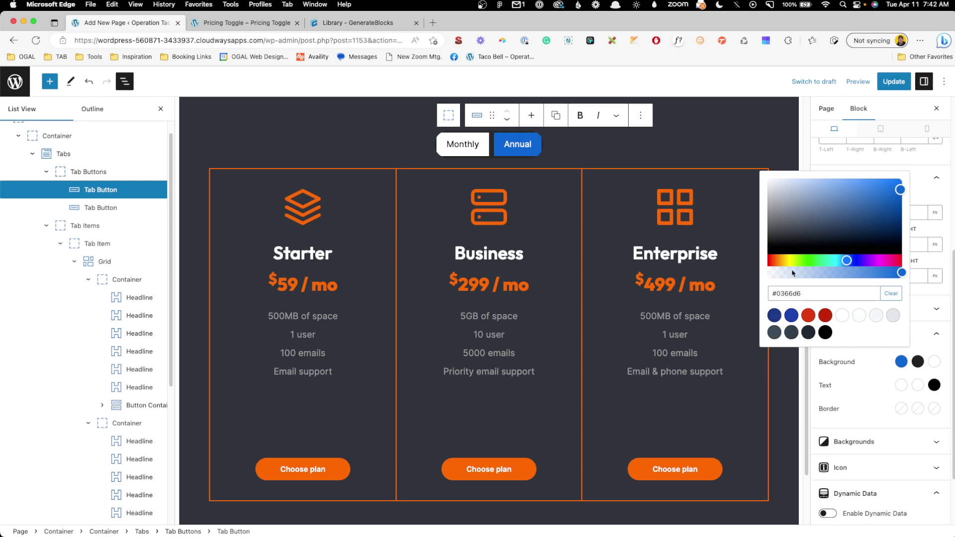
left_click_drag(791, 238, 760, 237)
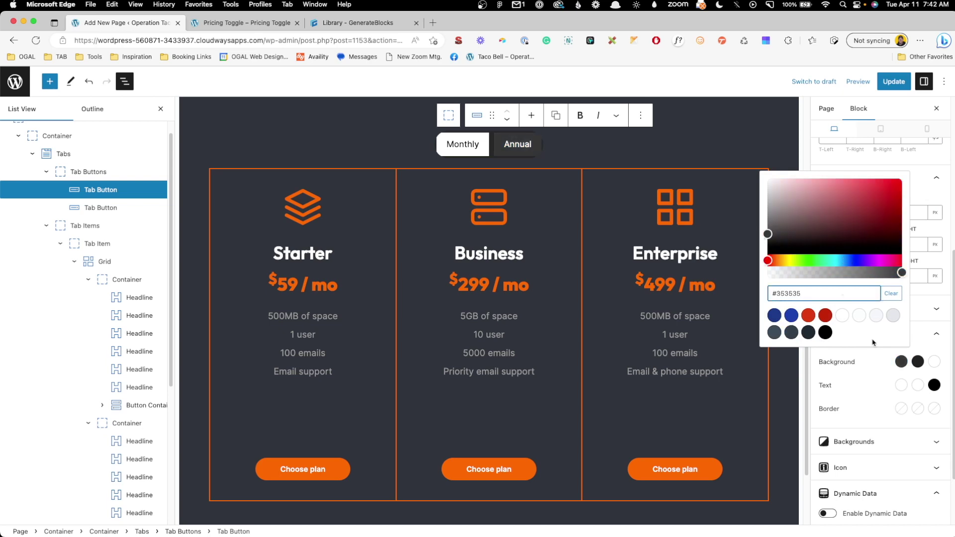
left_click(903, 386)
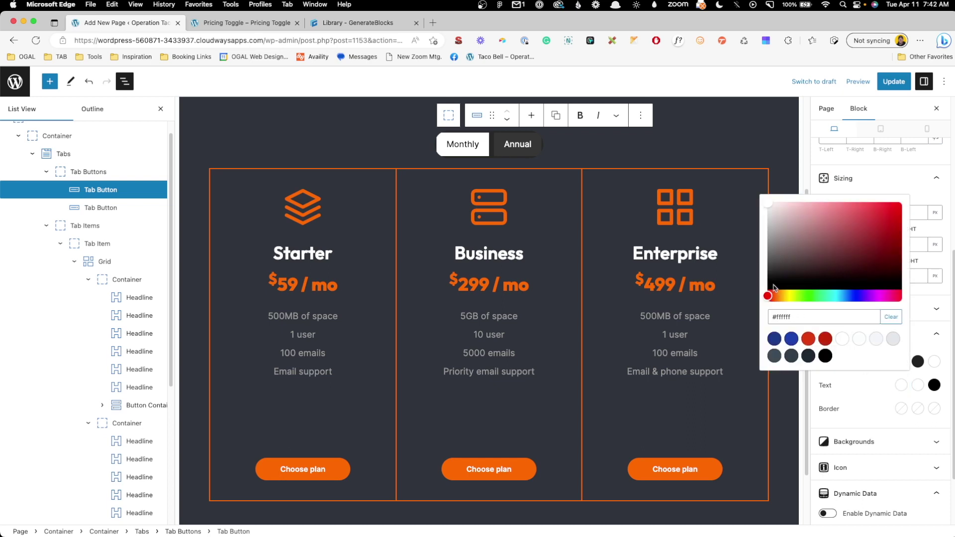
left_click(869, 386)
Set the tab hover background to a darker grey, #3c3c3c
left_click(918, 361)
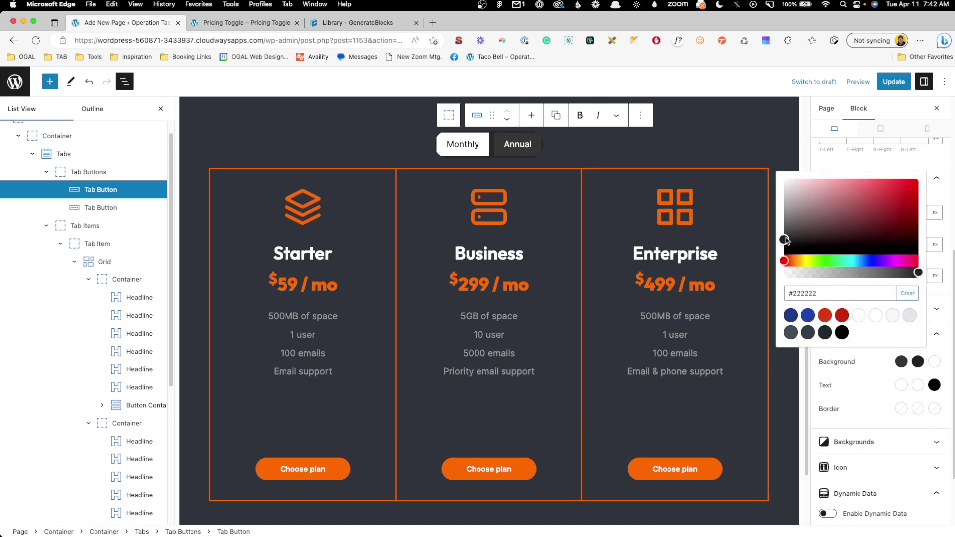
left_click_drag(785, 241, 785, 225)
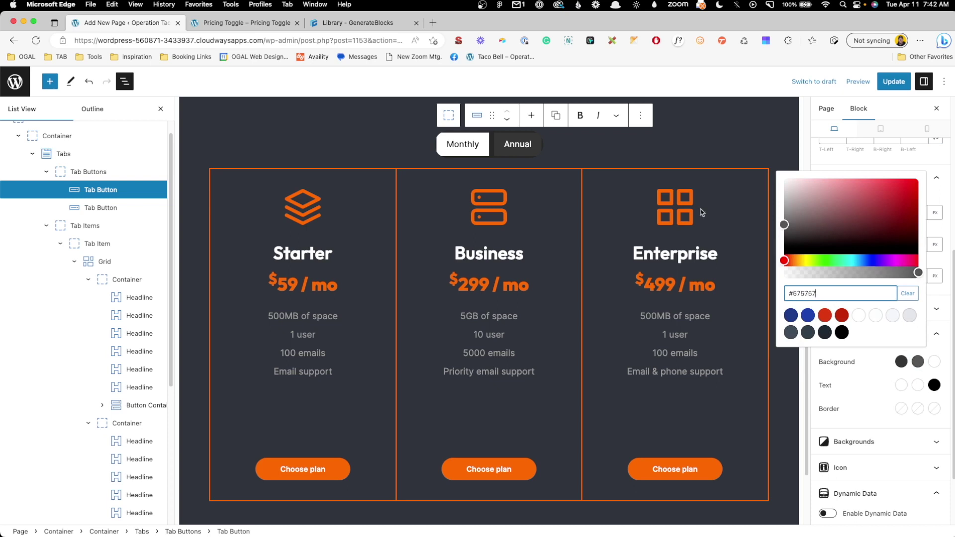
left_click(787, 232)
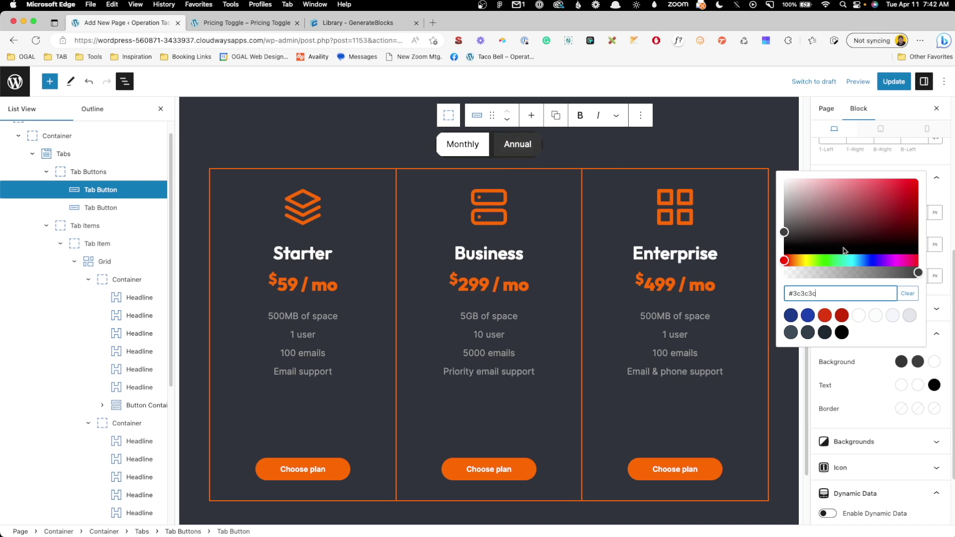
left_click(835, 385)
scroll(841, 299, "up", 4)
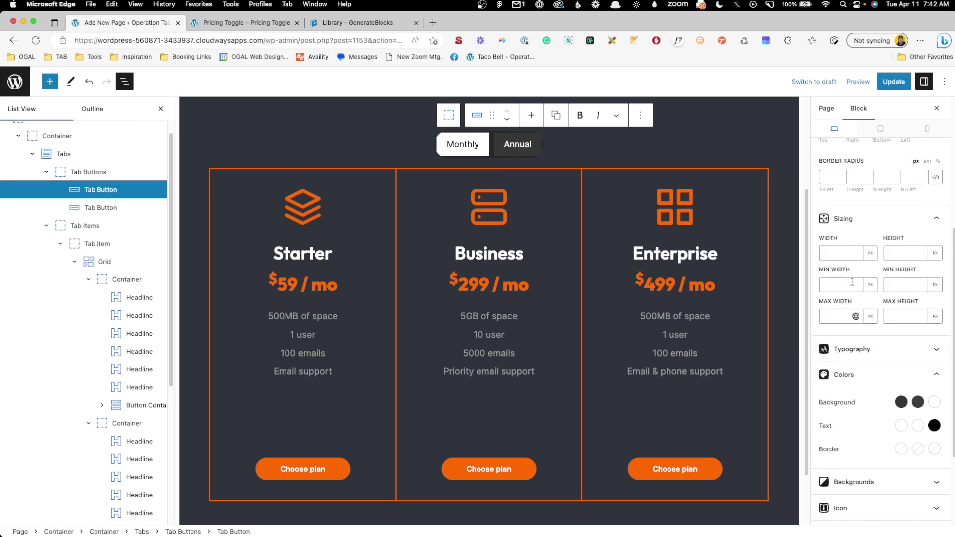
Give the tab buttons a linked 100 px corner radius, select the Tabs block and save
left_click(935, 192)
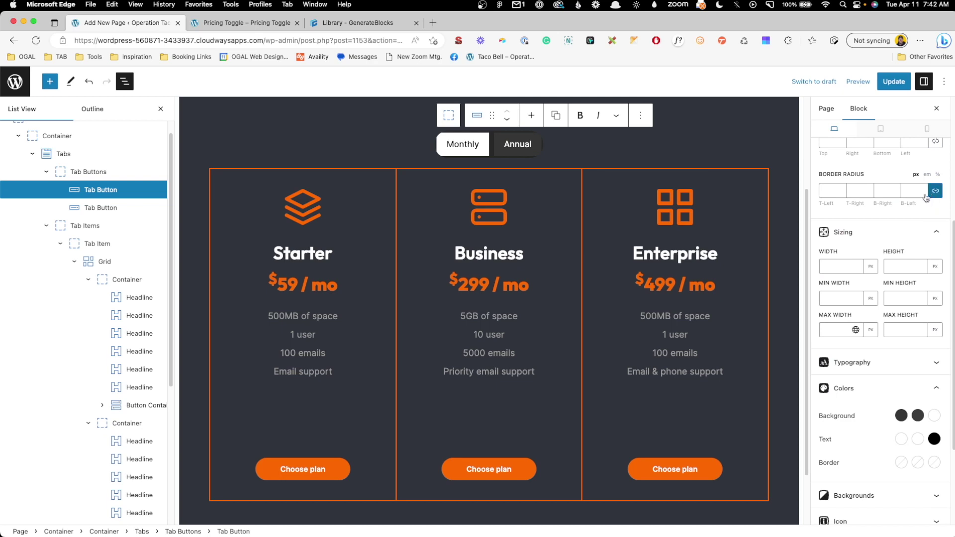
left_click(914, 192)
type("100")
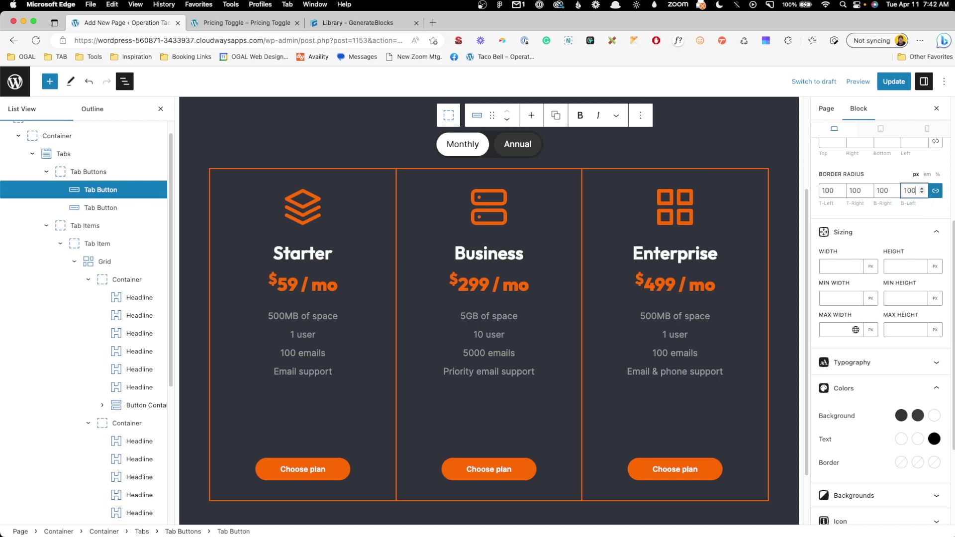
left_click(600, 156)
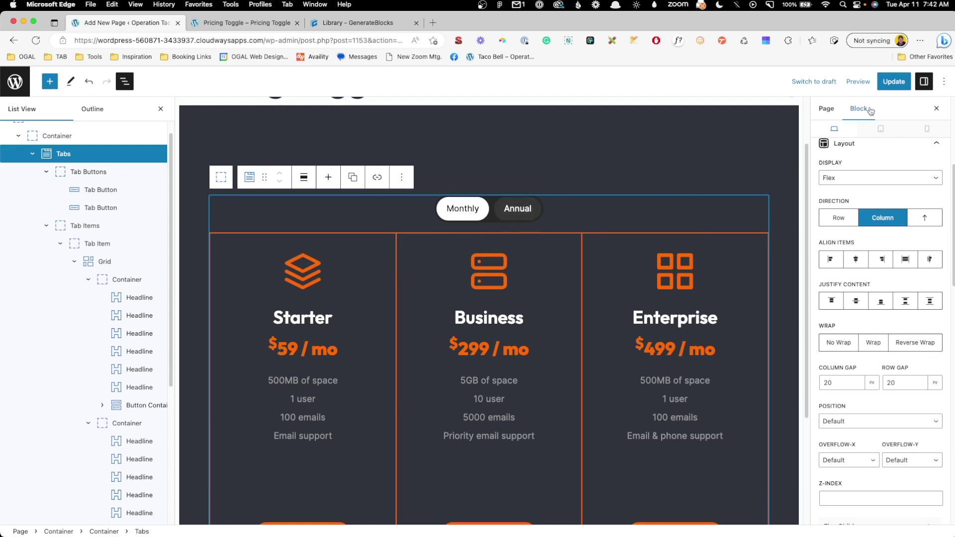
left_click(894, 80)
Reload the live page, toggle Annual ($49/$259/$399) and Monthly ($59/$299/$499), then return to the editor
left_click(246, 22)
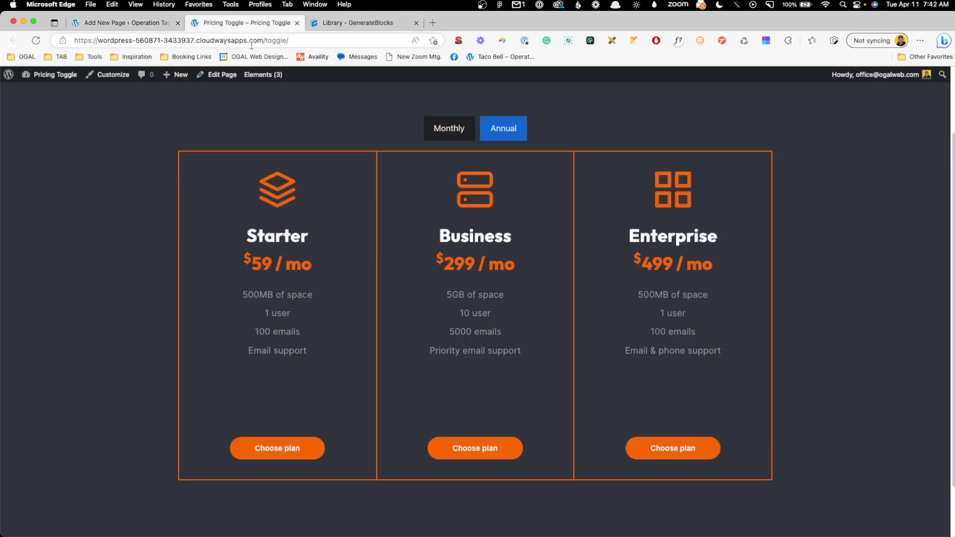
left_click(254, 42)
key("Return")
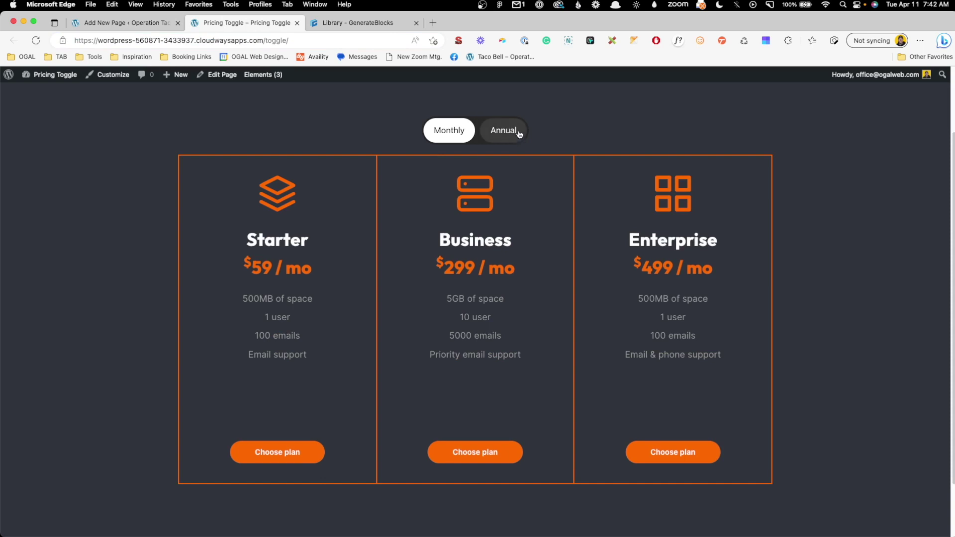
left_click(500, 131)
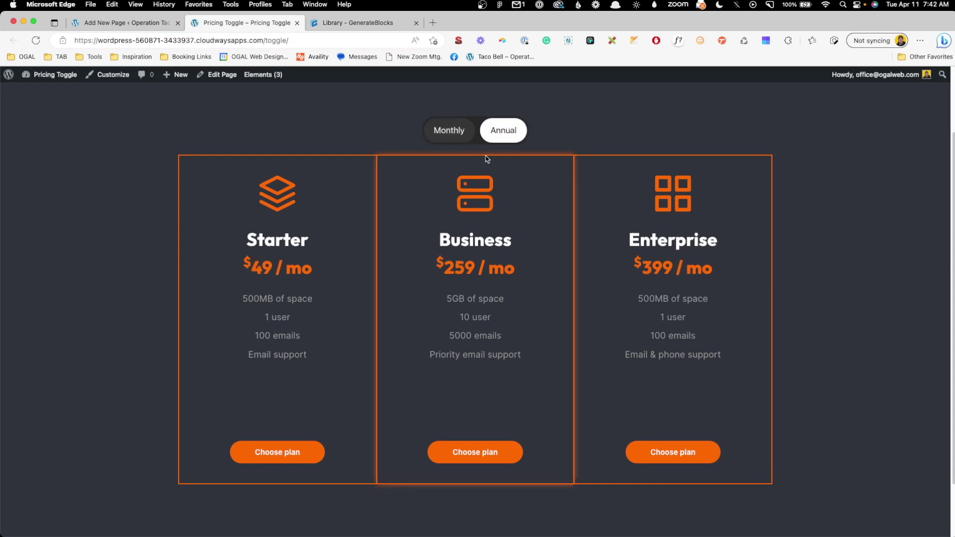
left_click(496, 141)
left_click(497, 143)
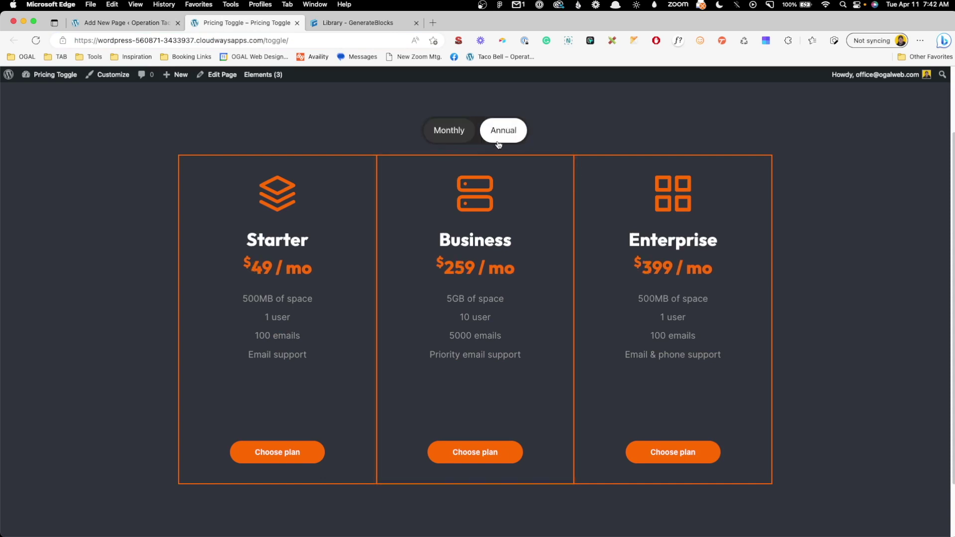
left_click(457, 141)
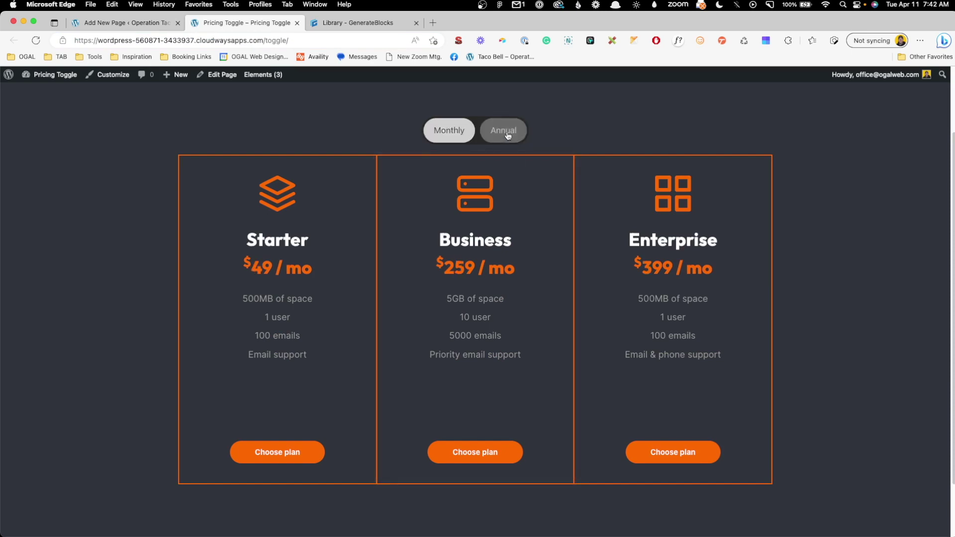
left_click(469, 138)
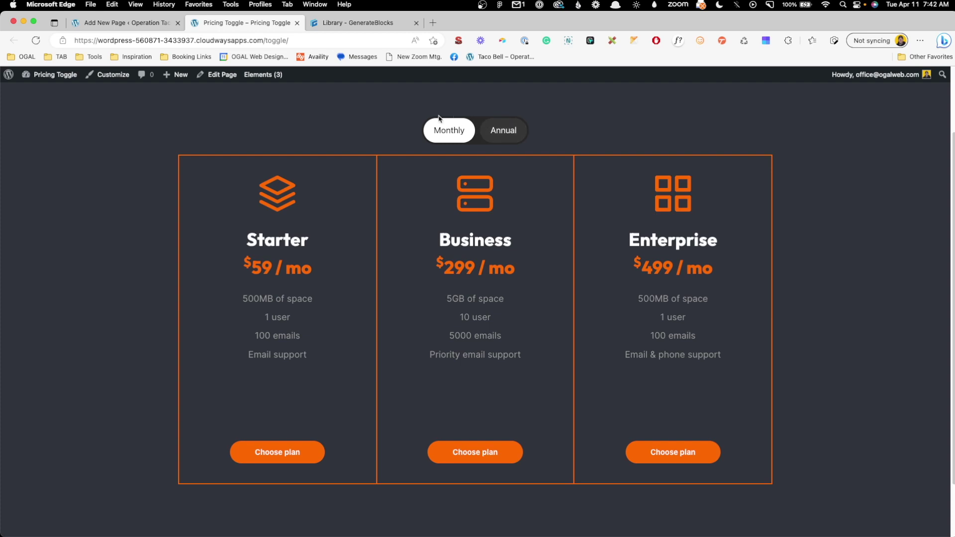
left_click(129, 23)
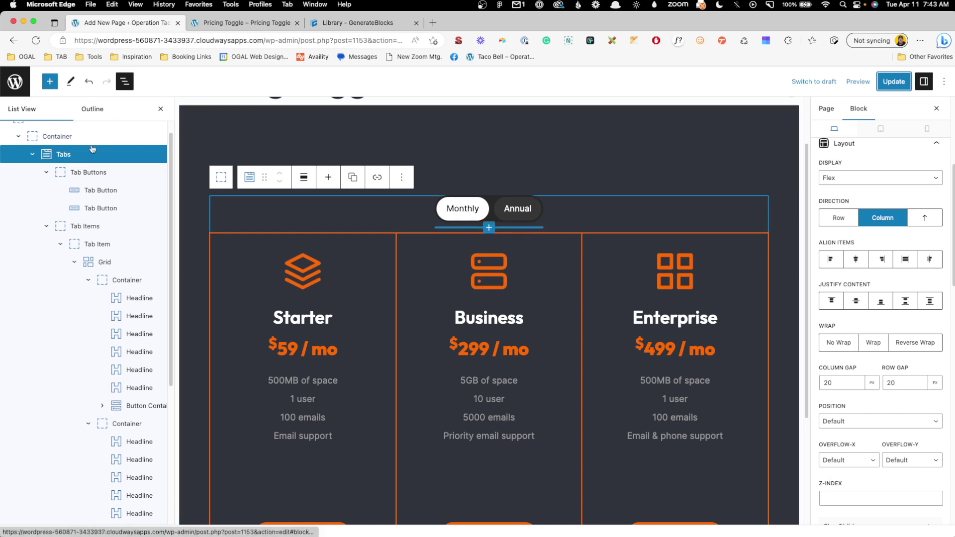
Turn off item style syncing on the Tabs block
scroll(48, 169, "up", 1)
left_click(47, 167)
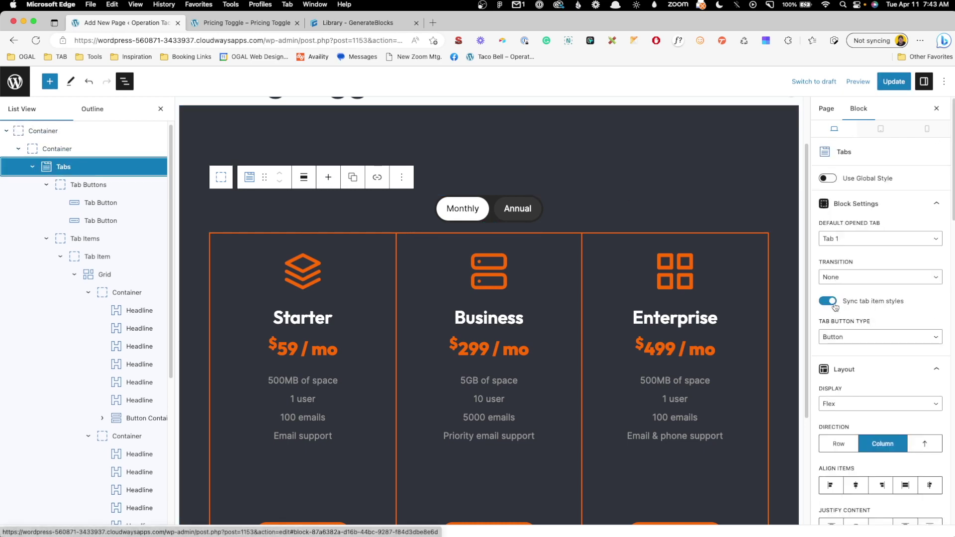
left_click(829, 302)
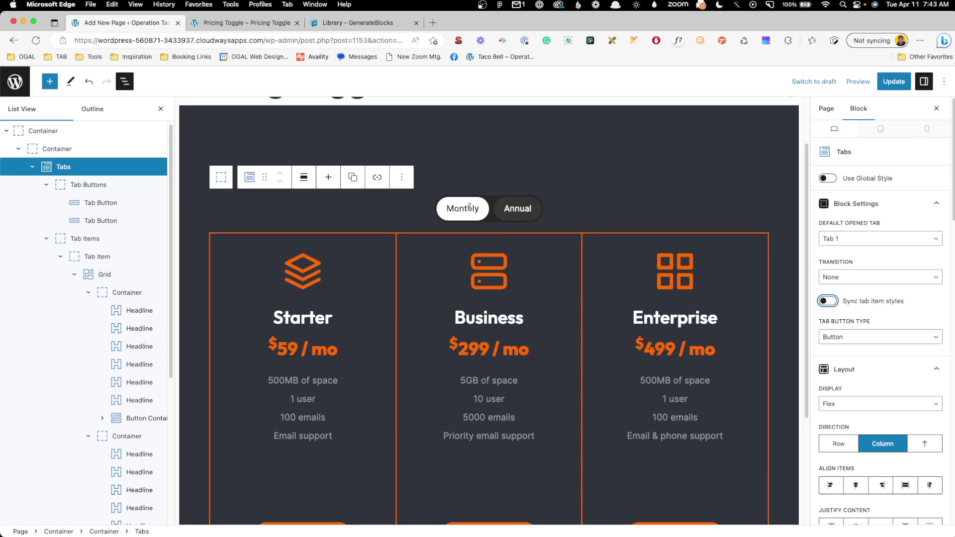
Set the Monthly button's top-right and bottom-right corner radii to 0
left_click(461, 209)
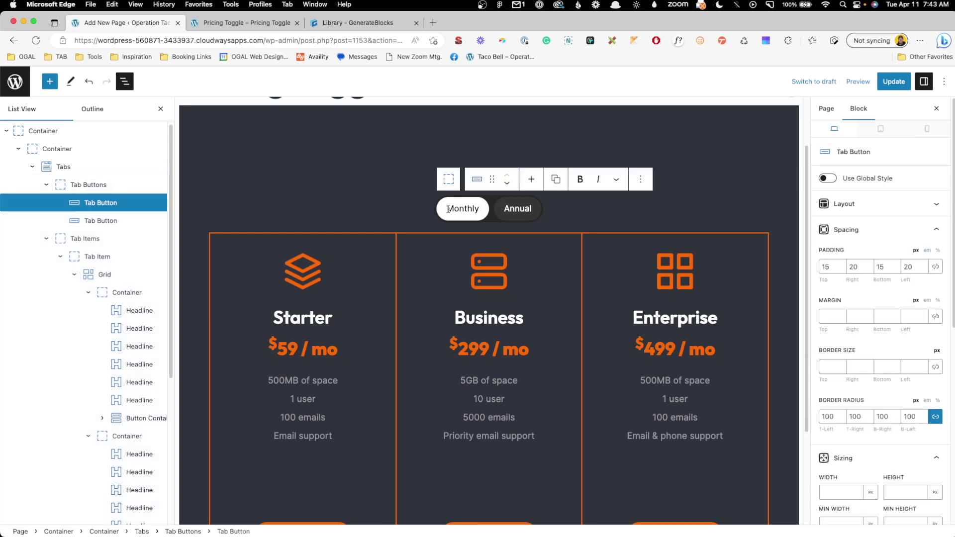
left_click(937, 420)
left_click(855, 418)
type("0")
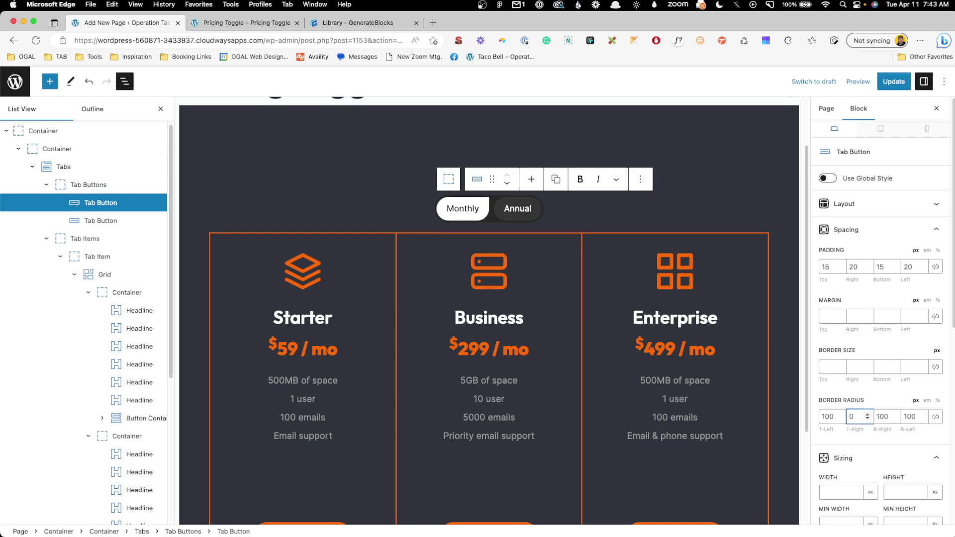
key("Tab")
type("0")
Set the Annual button's top-left and bottom-left corner radii to 0
left_click(515, 209)
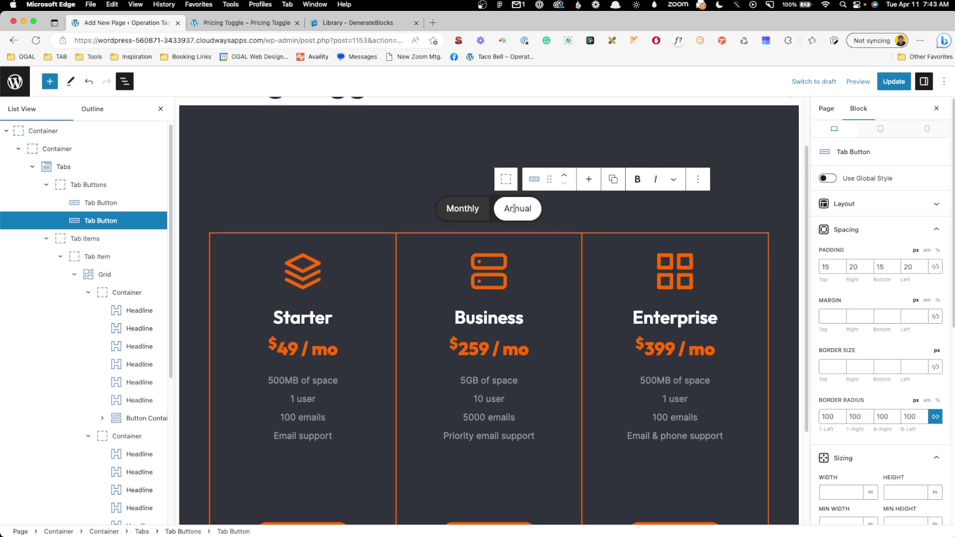
left_click(935, 416)
double_click(827, 417)
type("0")
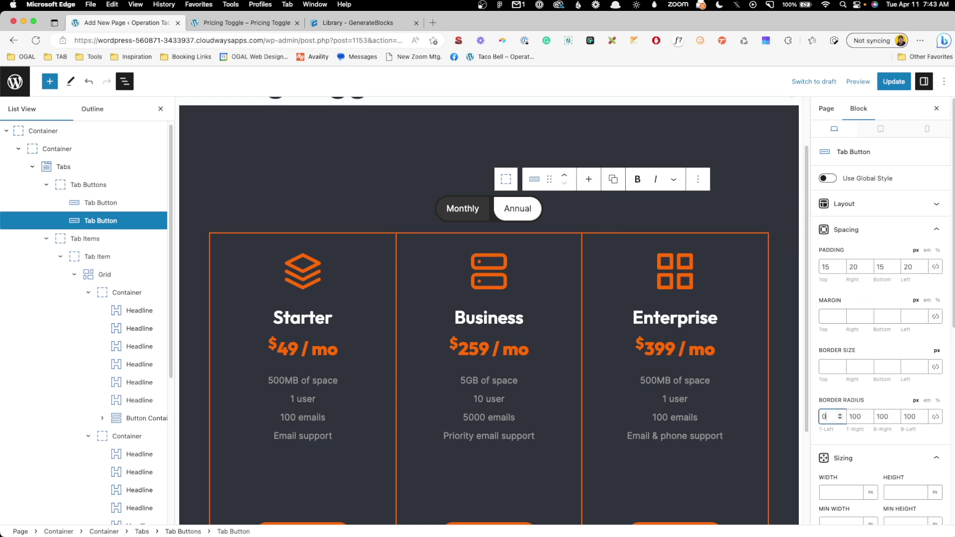
key("Tab")
key("Tab")
key("Tab")
type("0")
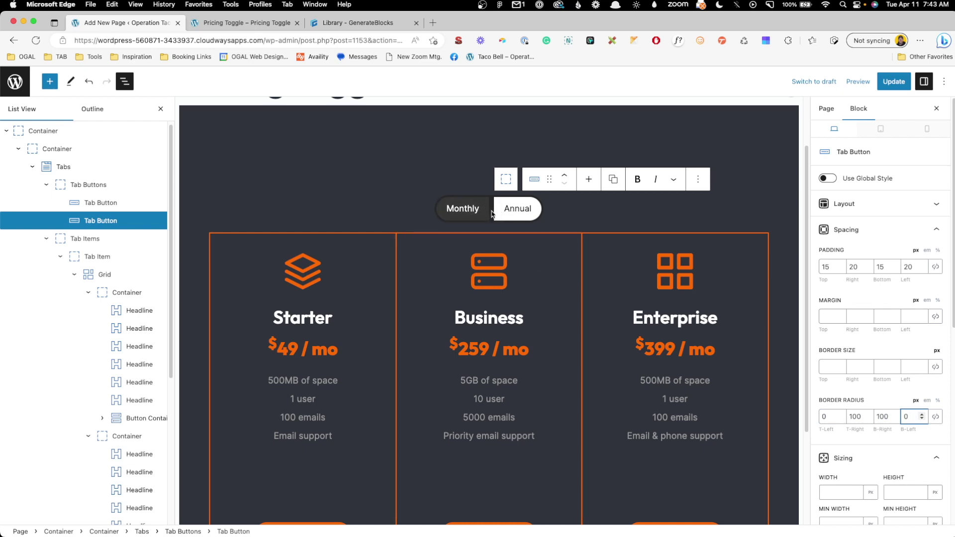
Set the Tab Buttons column gap to 0 and update the page
left_click(97, 186)
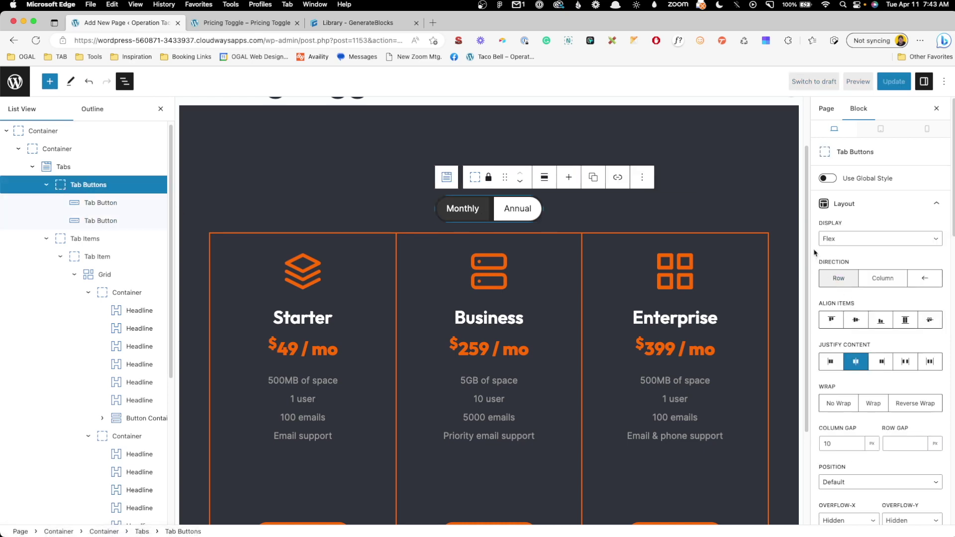
scroll(823, 268, "down", 3)
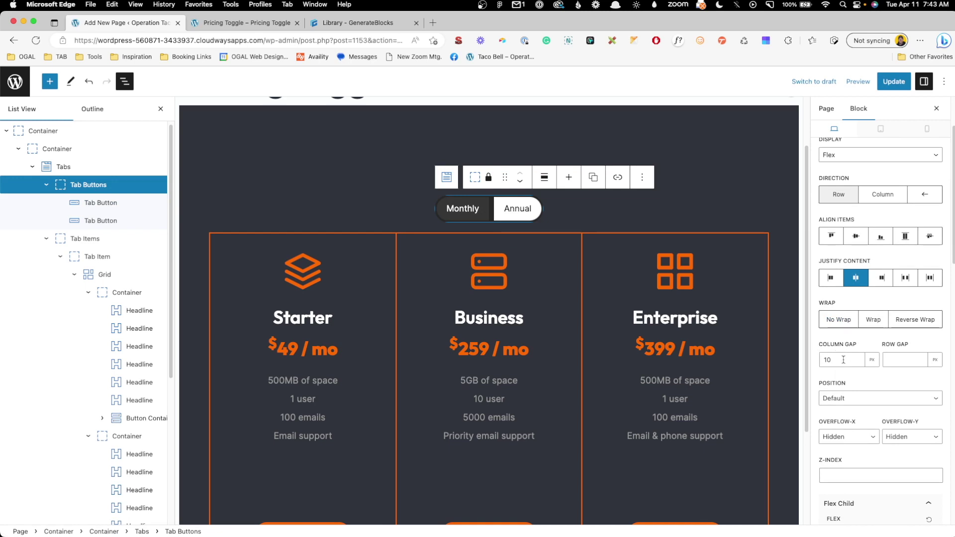
double_click(843, 360)
type("0")
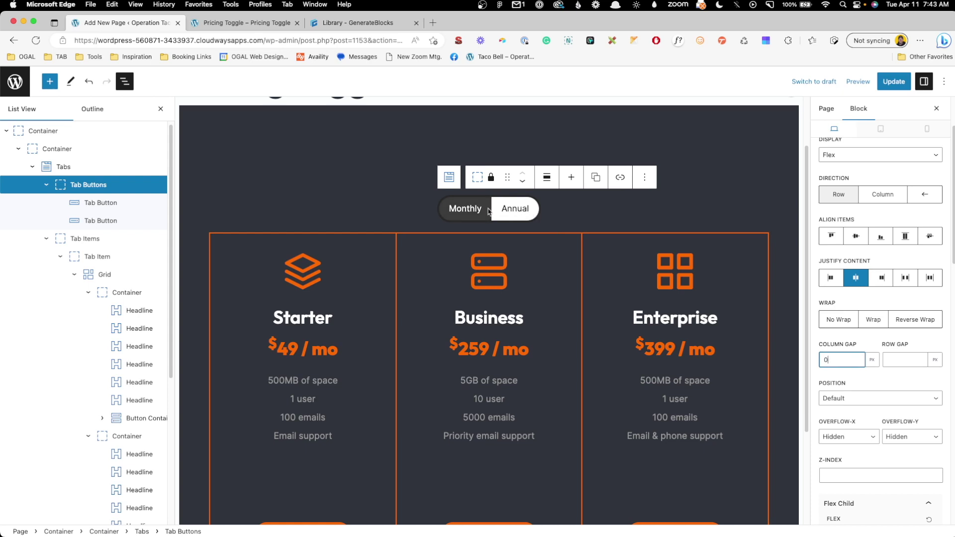
left_click(882, 85)
Reload the live Pricing Toggle page and switch between Annual and Monthly prices twice
left_click(236, 23)
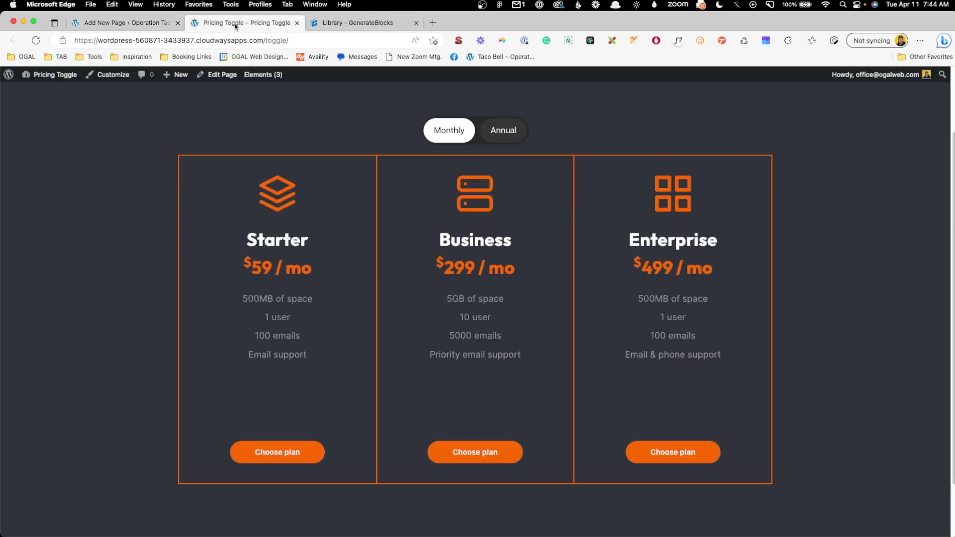
left_click(230, 40)
key("Return")
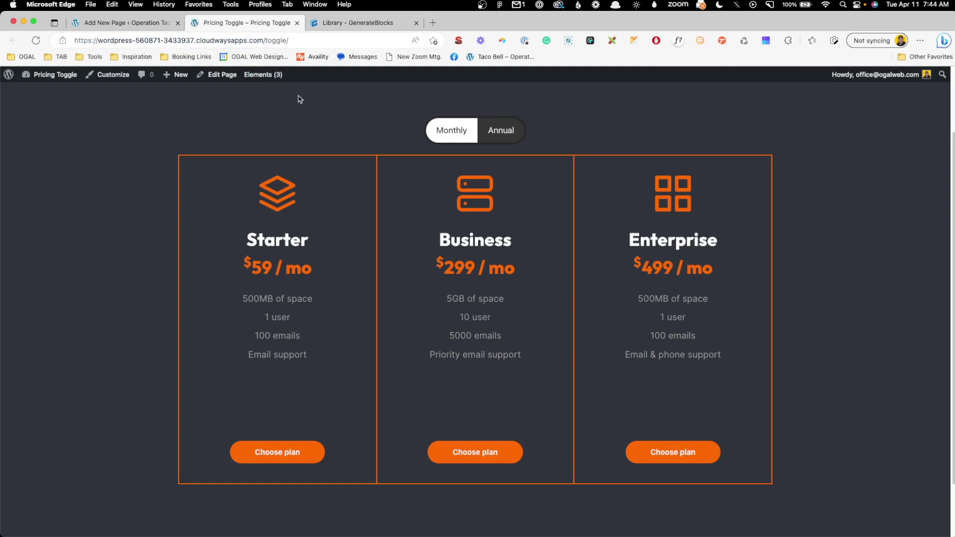
left_click(514, 131)
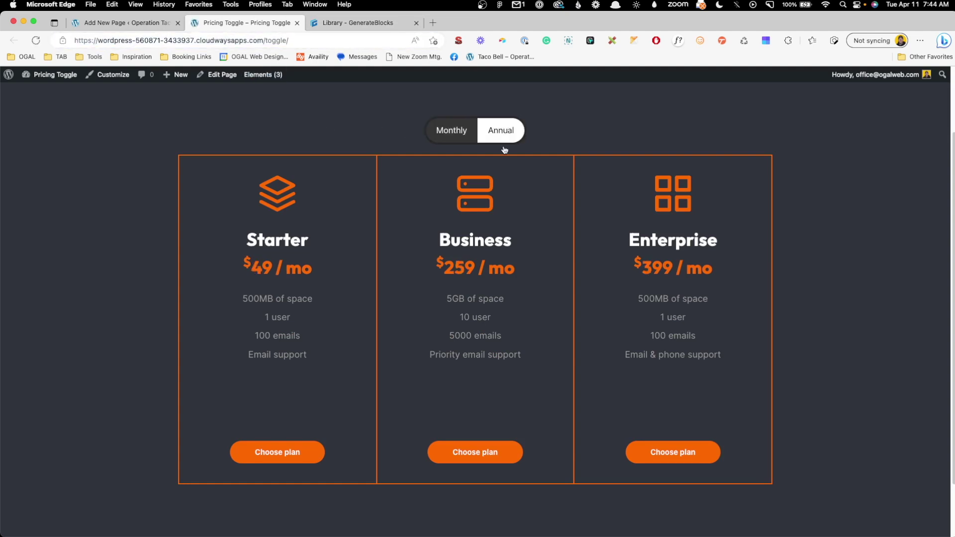
left_click(464, 134)
left_click(504, 134)
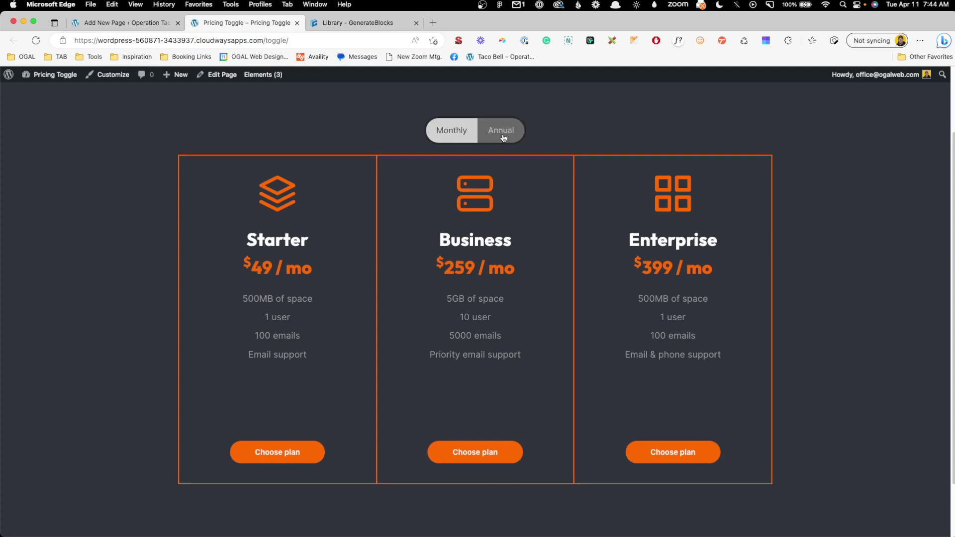
left_click(445, 132)
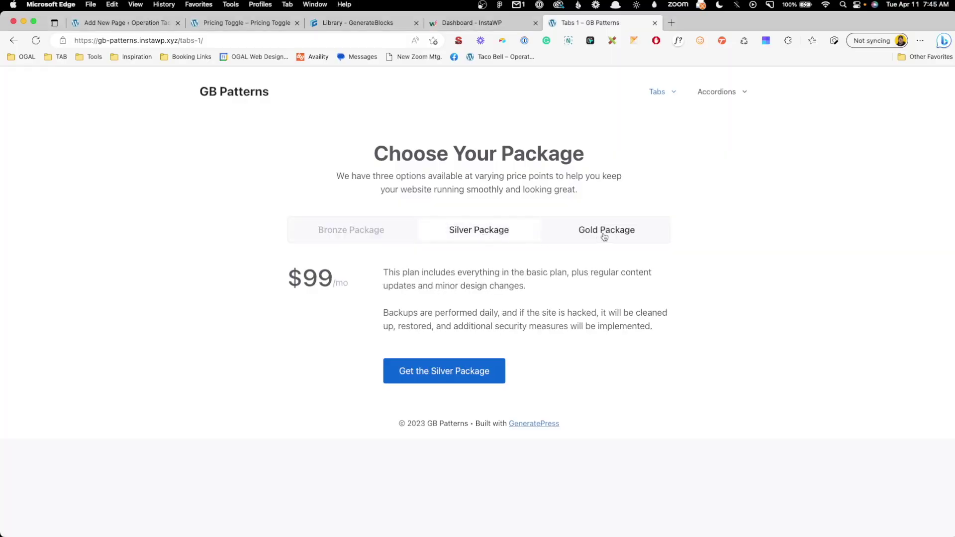
Compare Gold and Silver package pricing, then toggle Tabs 2 prices between Monthly and Annually
left_click(604, 233)
left_click(500, 234)
mouse_move(667, 97)
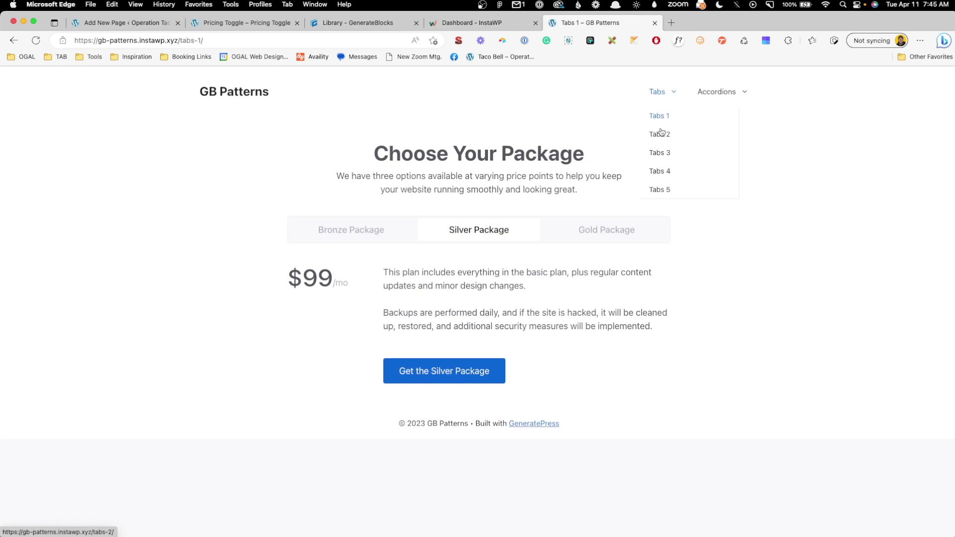
left_click(658, 151)
left_click(512, 255)
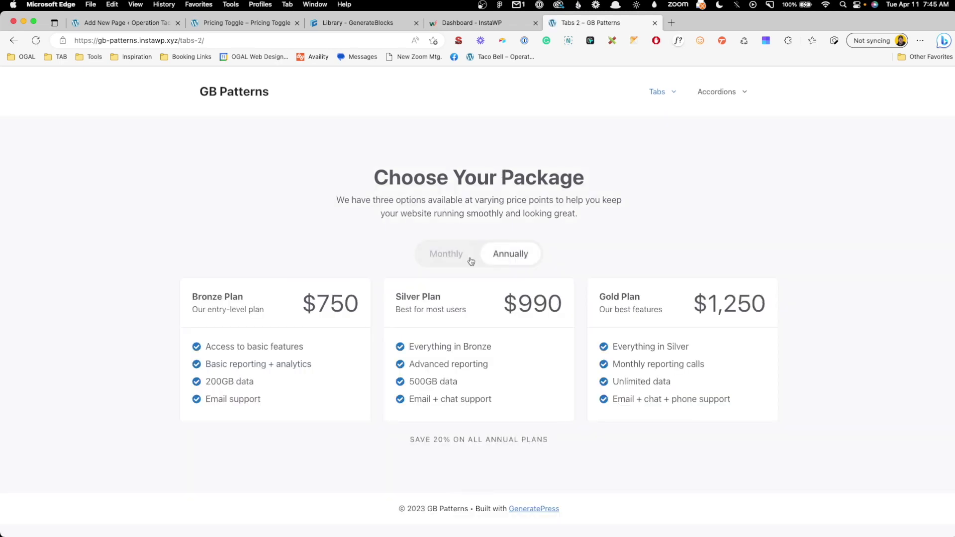
left_click(450, 254)
left_click(503, 254)
On the Tabs 3 demo, cycle through the avatar testimonials by selecting each avatar
mouse_move(667, 95)
left_click(660, 154)
scroll(353, 196, "down", 1)
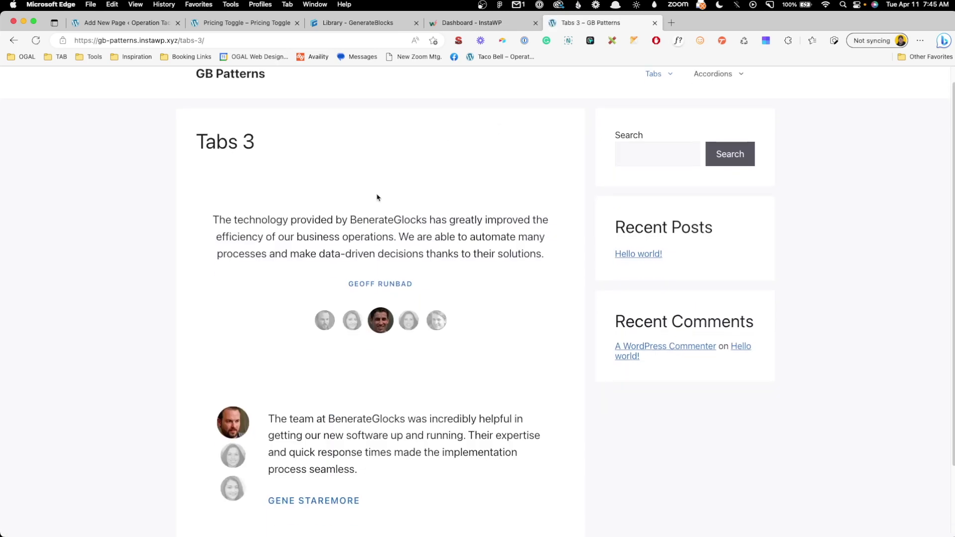
left_click(350, 326)
left_click(325, 319)
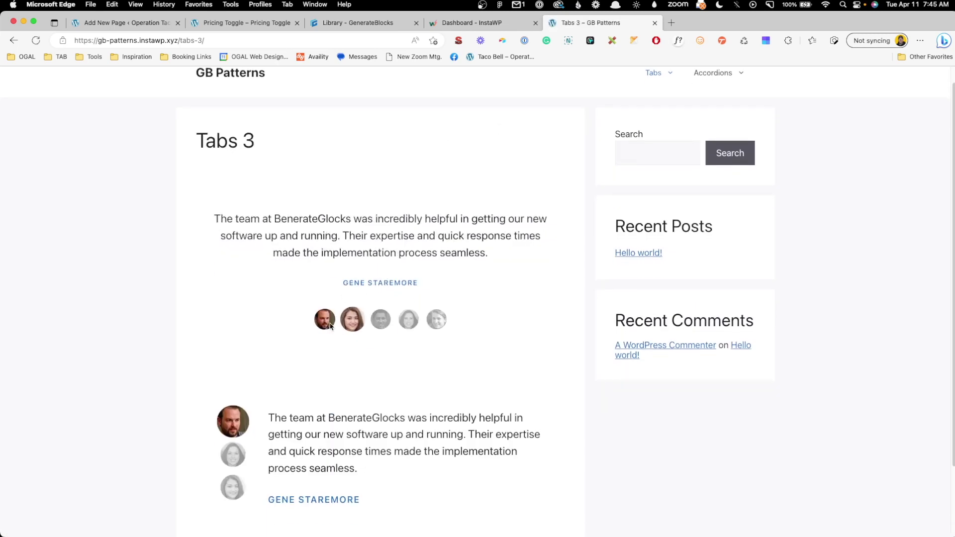
left_click(415, 323)
left_click(440, 324)
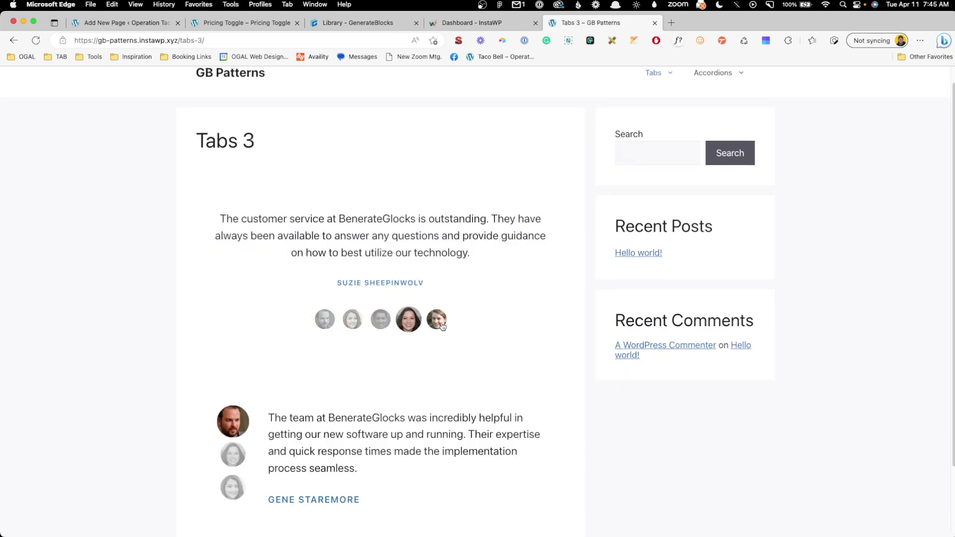
left_click(416, 324)
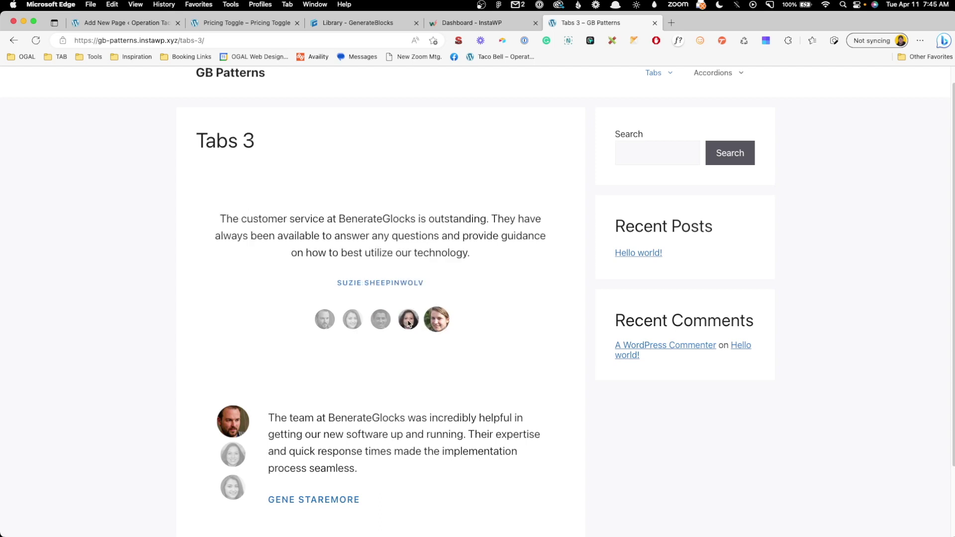
left_click(381, 321)
left_click(353, 321)
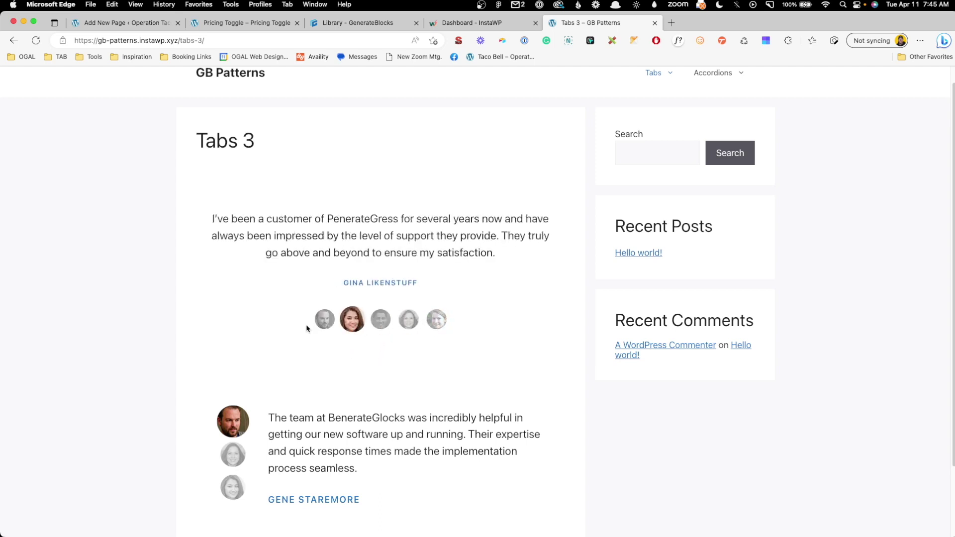
Switch the lower Tabs 3 testimonial between the second, third and first person
scroll(324, 252, "down", 1)
scroll(174, 351, "down", 3)
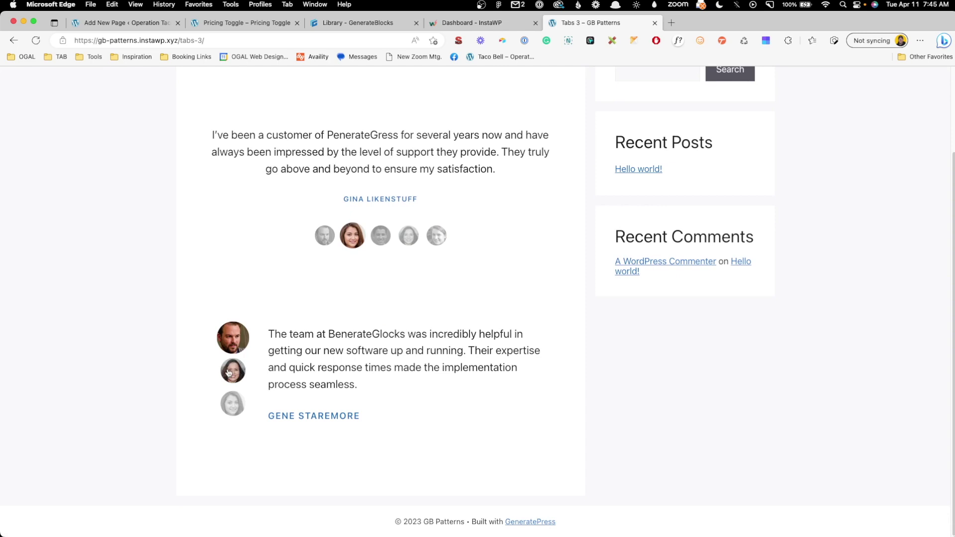
left_click(233, 374)
left_click(234, 382)
left_click(234, 382)
left_click(232, 338)
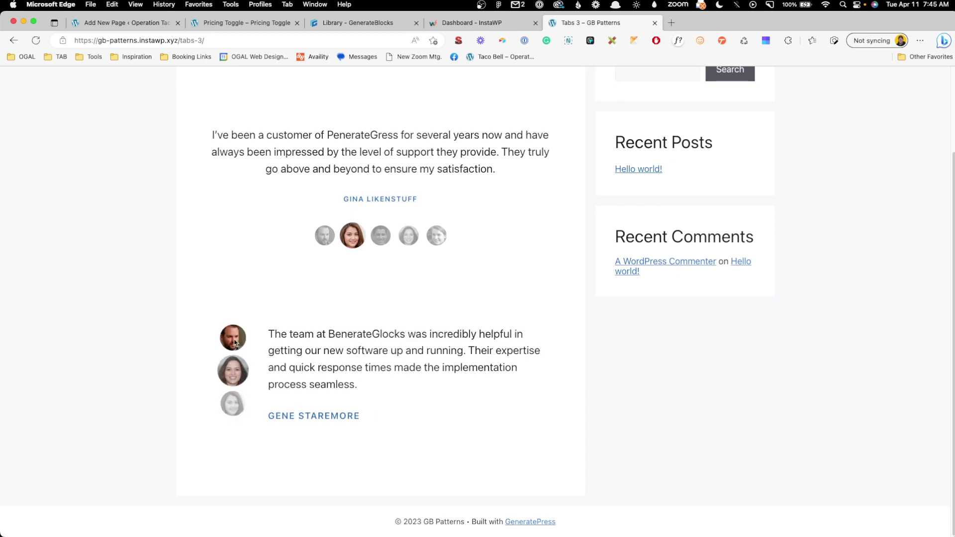
scroll(659, 102, "up", 5)
View the Tabs 4 demo's Automation, Landing Pages, Security and Support tabs
mouse_move(659, 102)
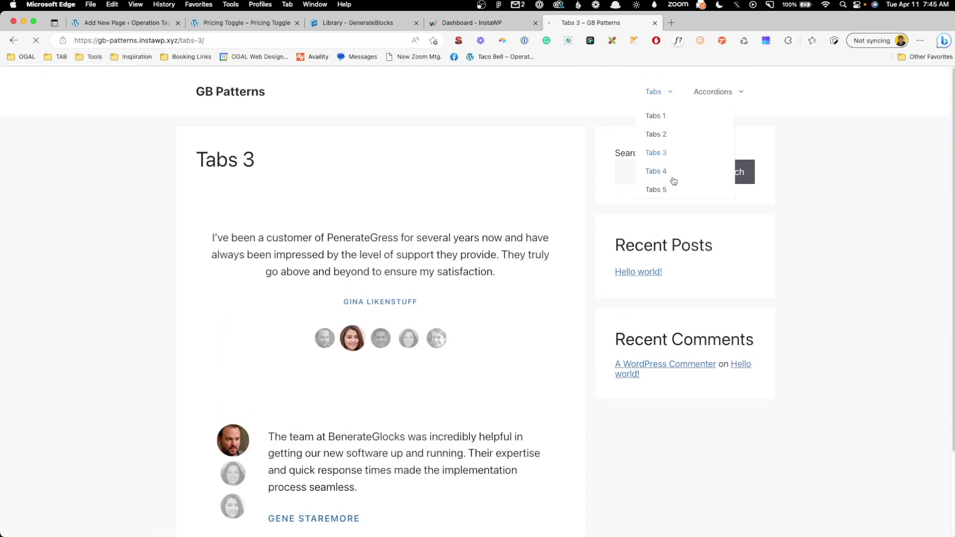
left_click(671, 176)
left_click(413, 184)
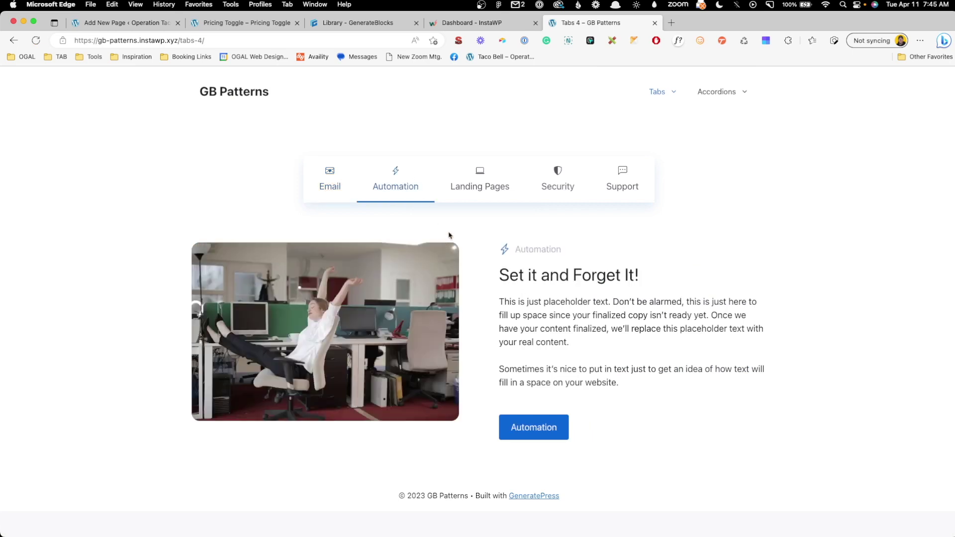
left_click(480, 184)
left_click(560, 197)
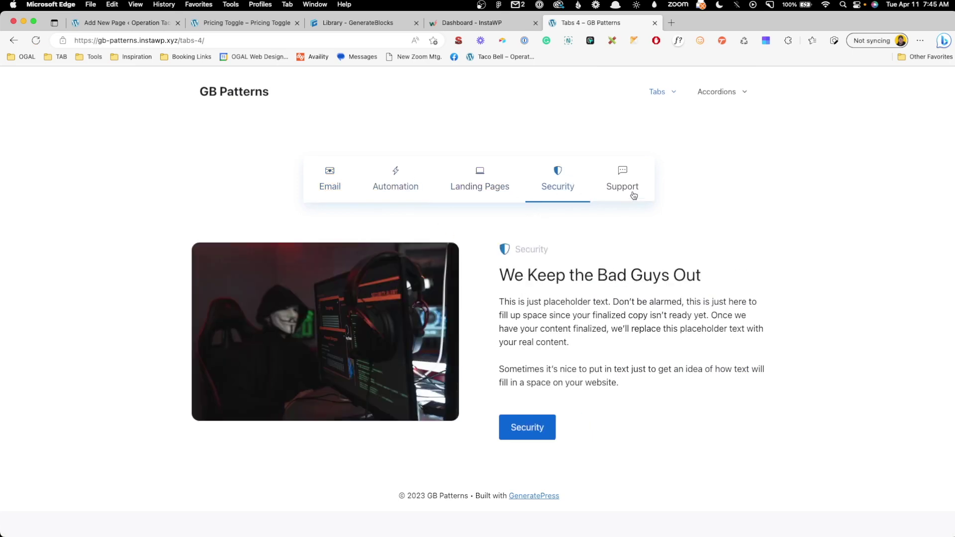
left_click(631, 194)
On the Tabs 5 demo, show the Automation tab, then the Landing Pages tab
mouse_move(665, 101)
left_click(660, 190)
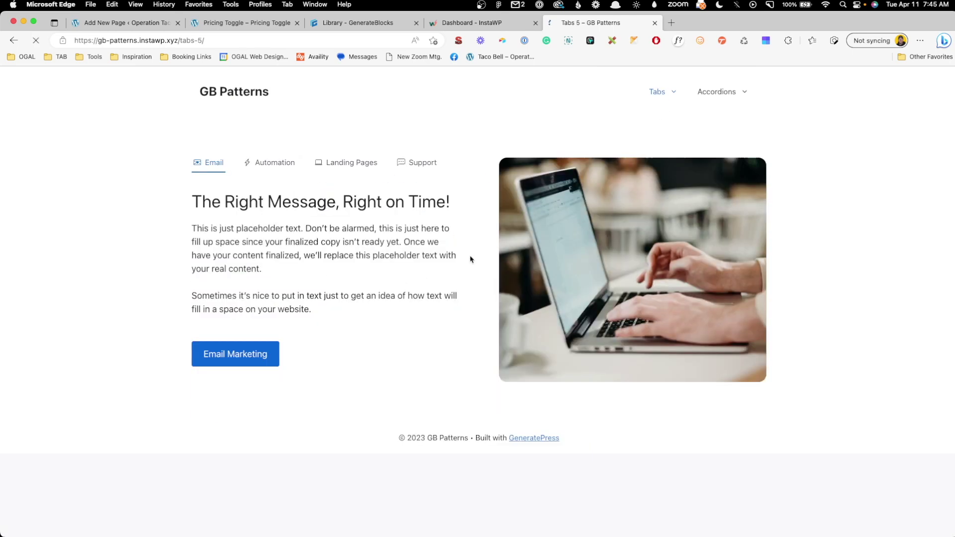
left_click(293, 161)
left_click(347, 162)
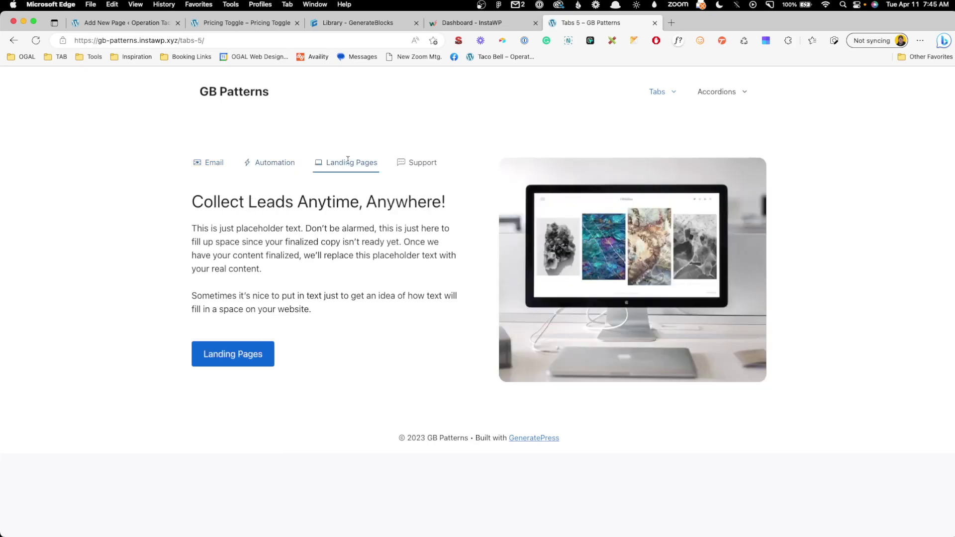